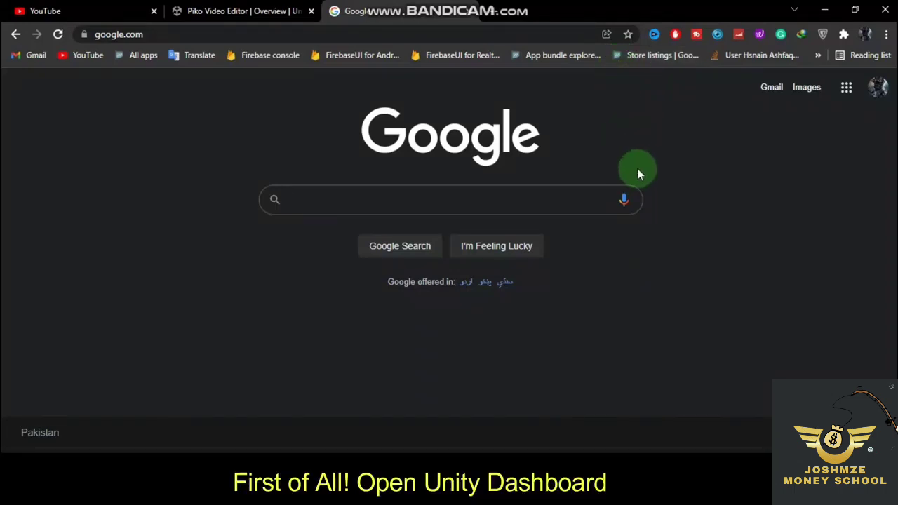
Step: Search Google for 'unity dashboard login' and open the Unity Dashboard result
left_click(438, 199)
type("Uni")
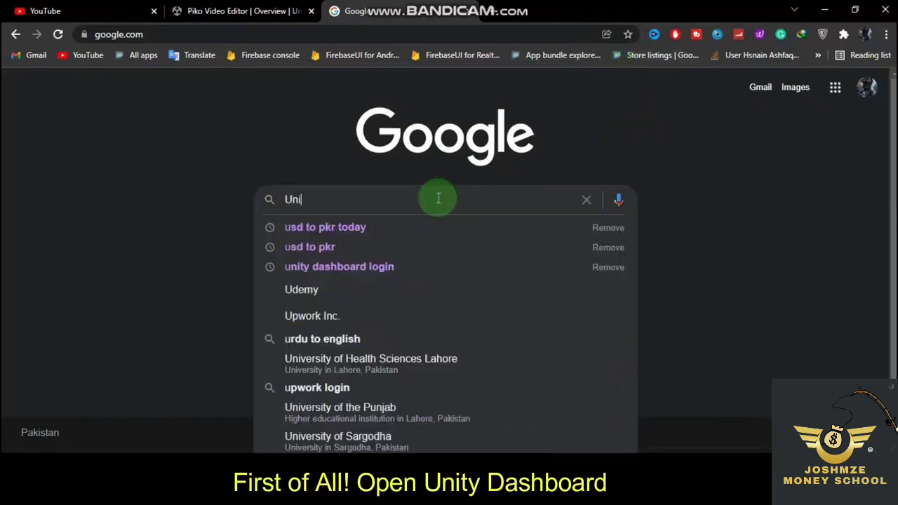
type("ty Da")
key("Down")
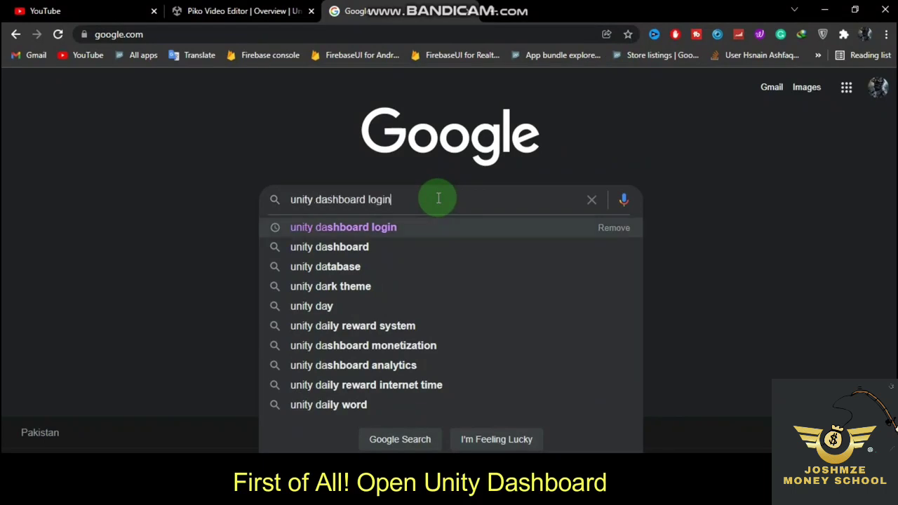
key("Return")
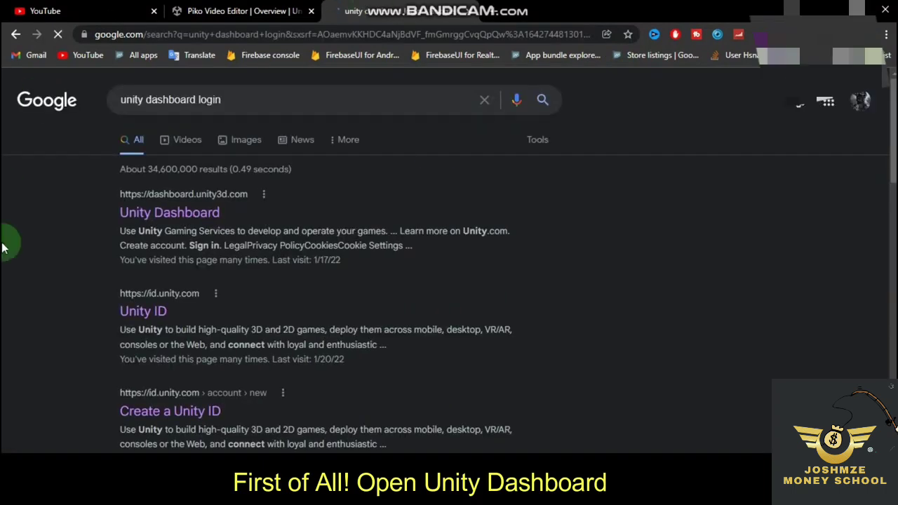
left_click(137, 220)
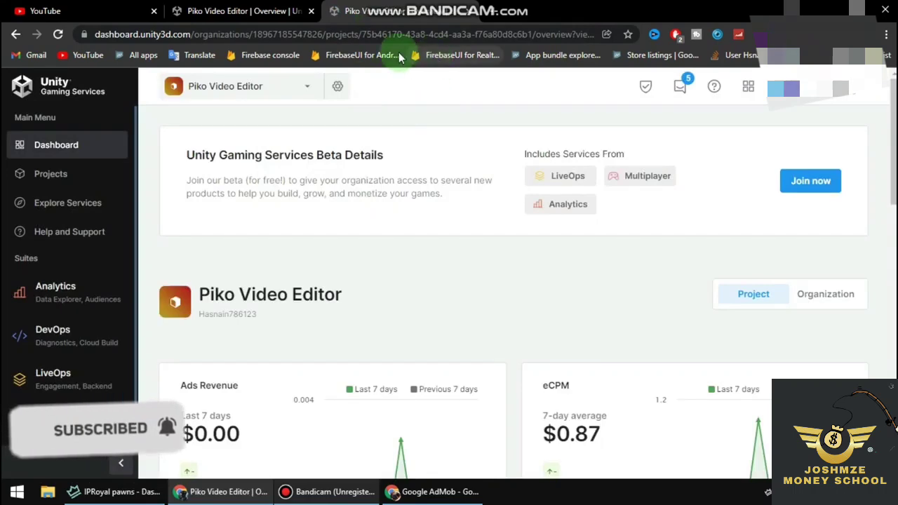
Step: Close the duplicate Piko Video Editor tab and go to the Monetization section
left_click(310, 10)
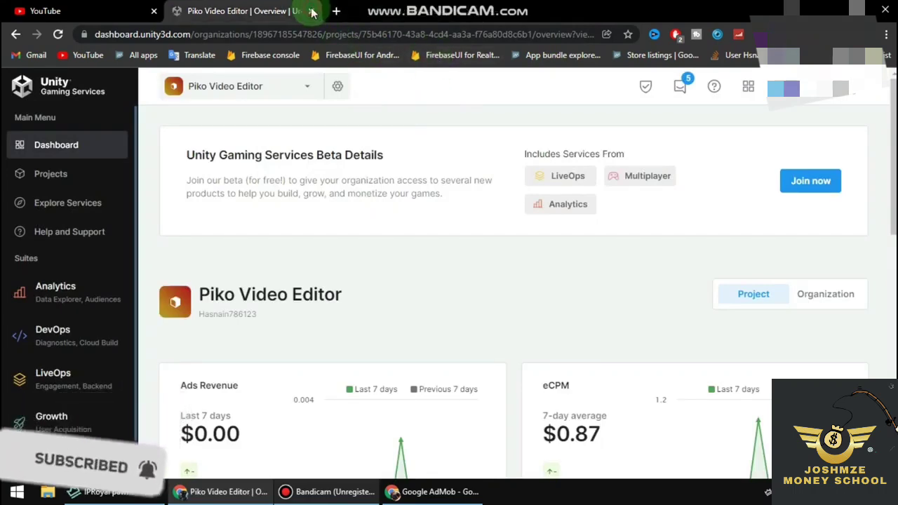
scroll(512, 281, "down", 1)
scroll(246, 133, "down", 6)
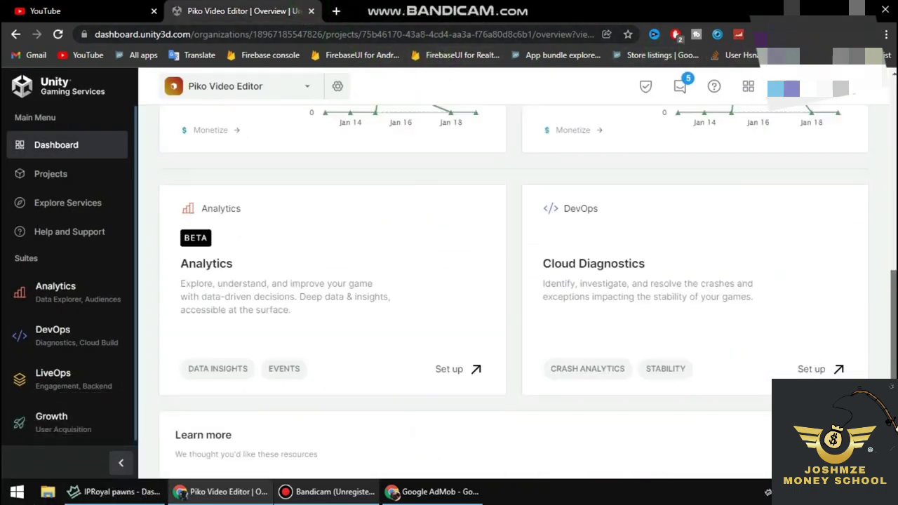
scroll(247, 134, "up", 7)
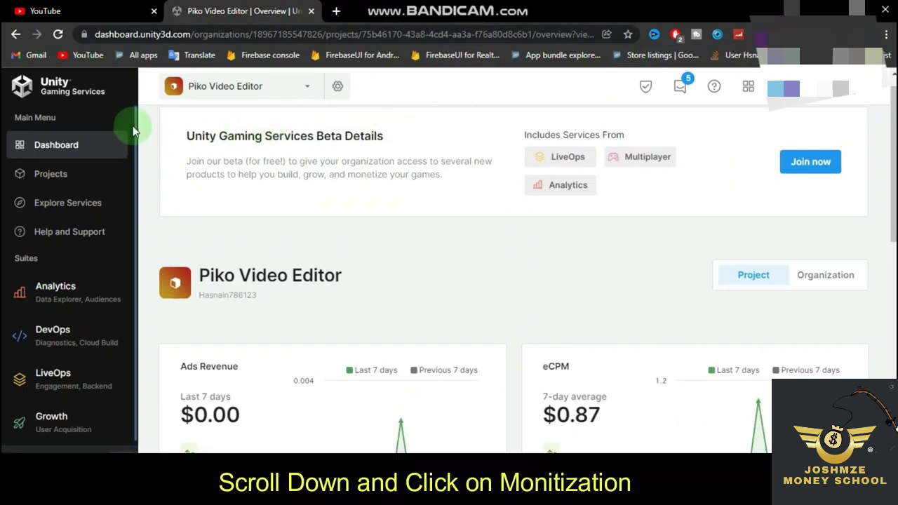
scroll(134, 170, "down", 3)
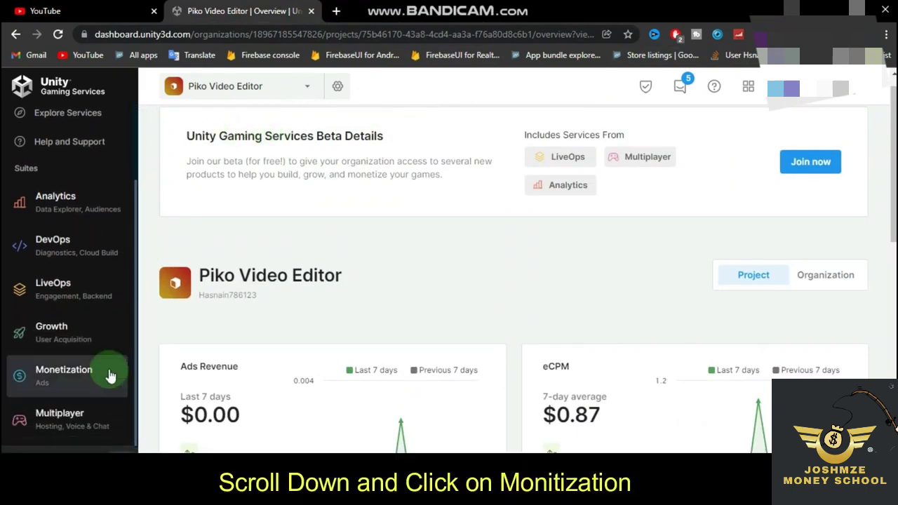
left_click(55, 377)
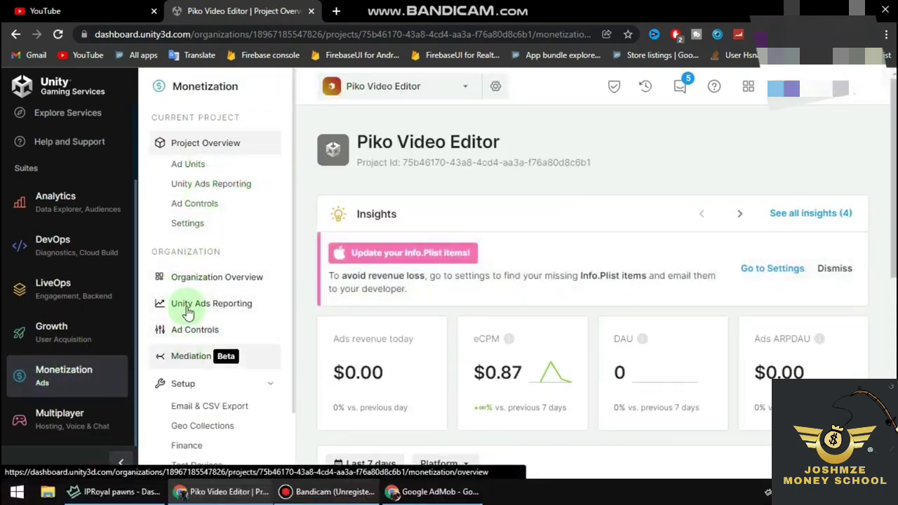
Step: In Monetization settings, change the mediation partner to Third Party Mediation with AdMob Mediation
left_click(179, 224)
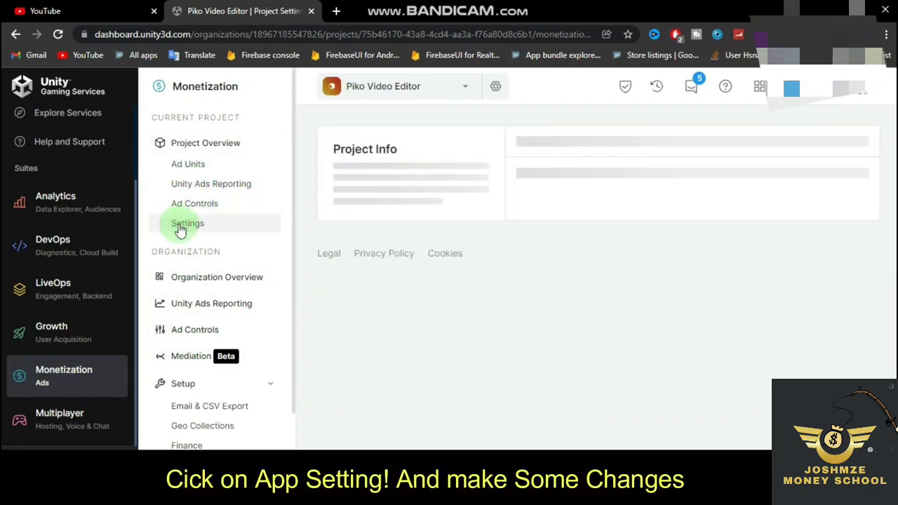
scroll(608, 264, "down", 3)
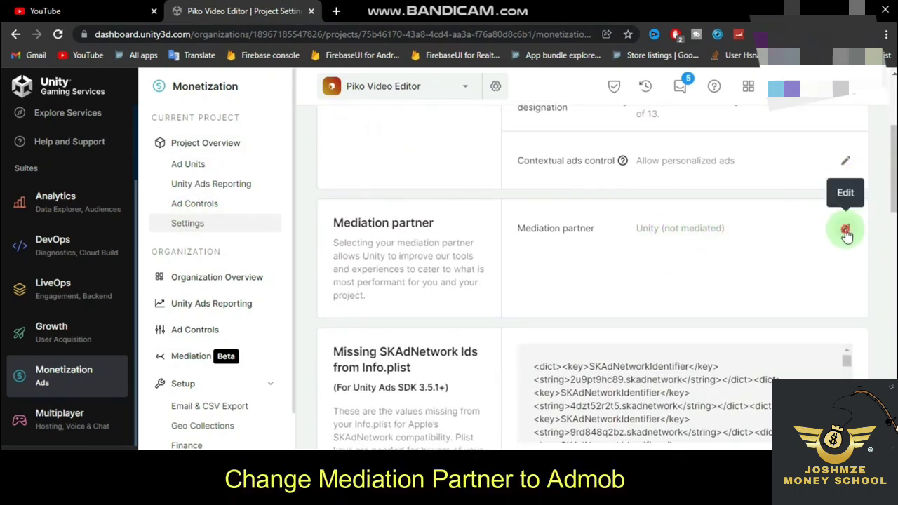
left_click(845, 230)
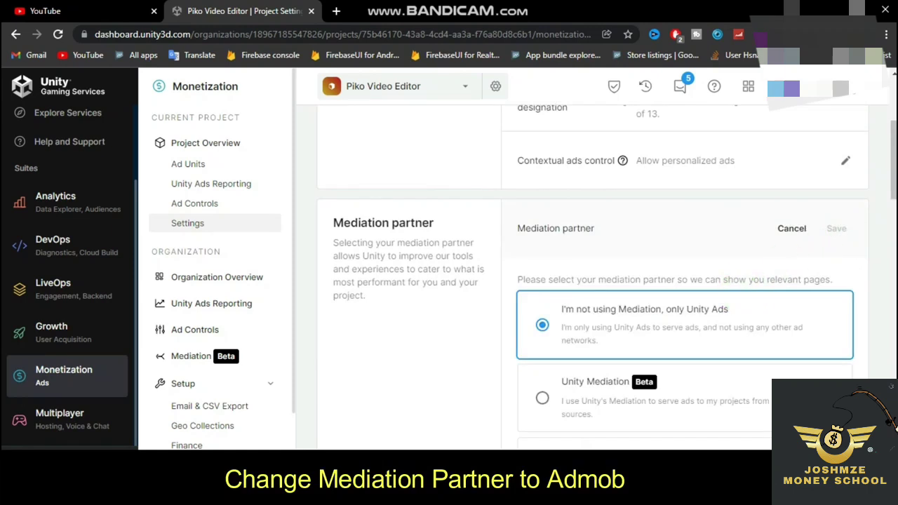
scroll(869, 210, "down", 2)
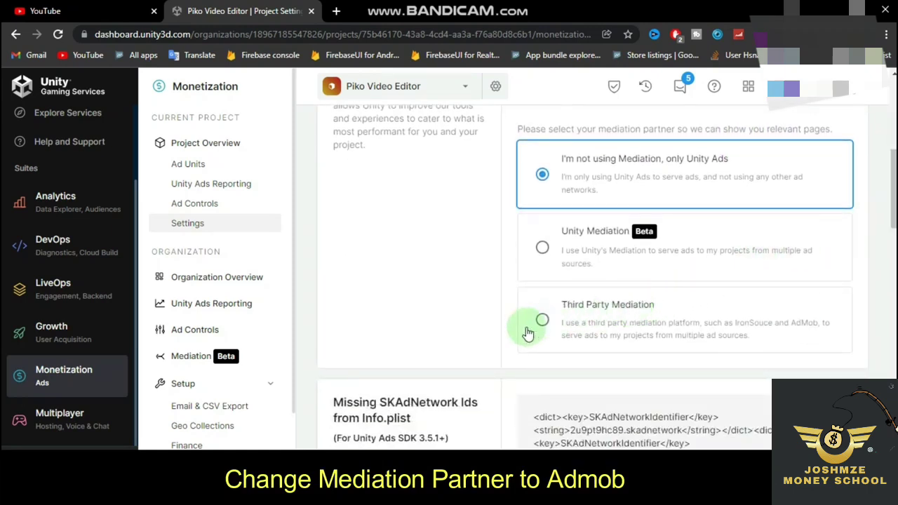
left_click(541, 321)
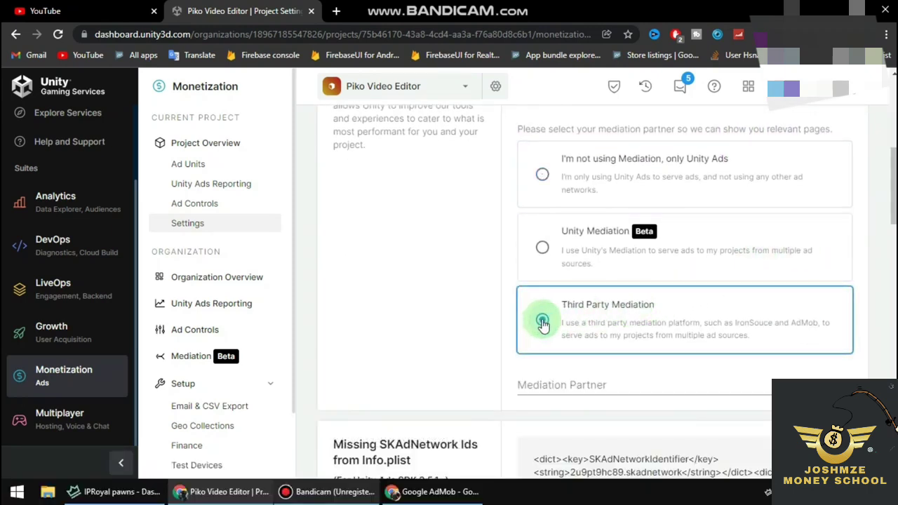
scroll(593, 281, "down", 2)
left_click(839, 260)
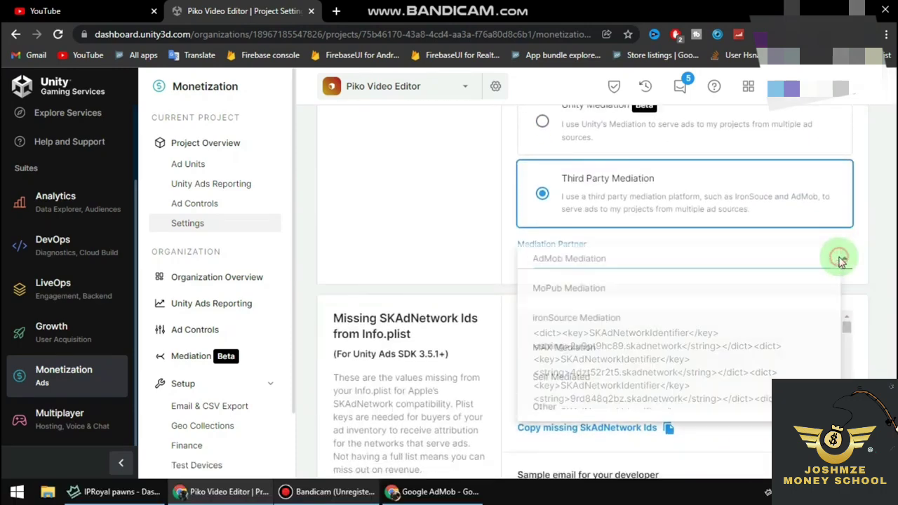
left_click(585, 261)
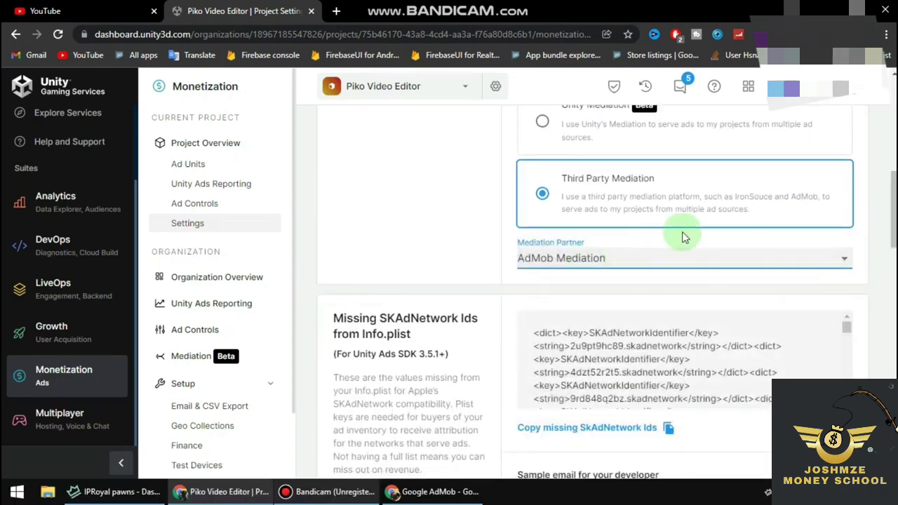
left_click(671, 261)
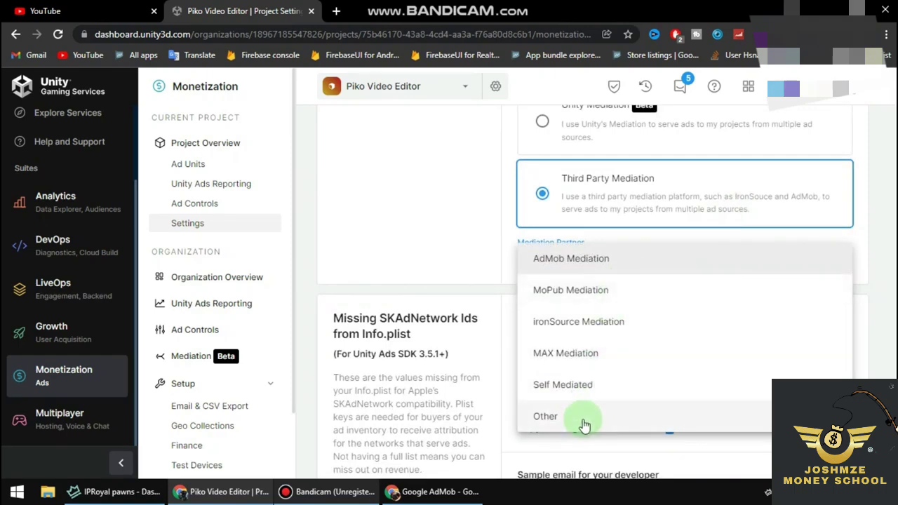
left_click(609, 263)
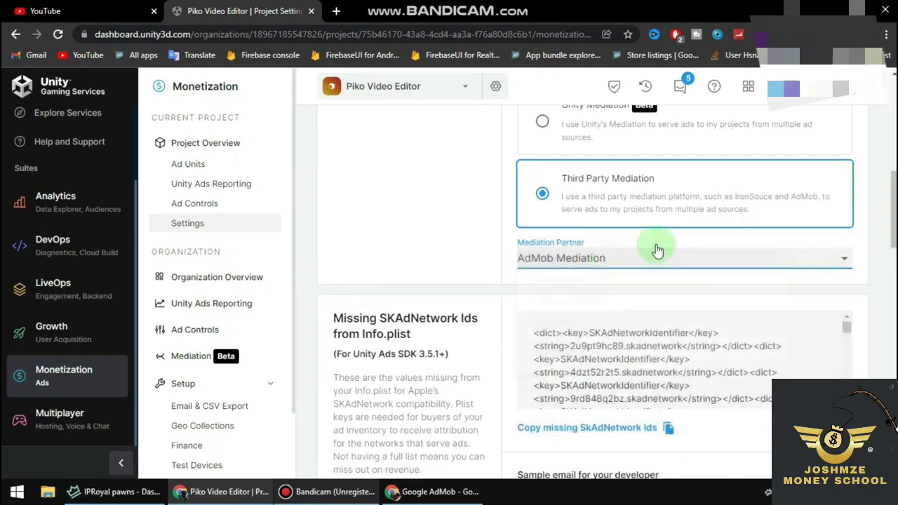
scroll(655, 245, "up", 2)
scroll(855, 169, "up", 1)
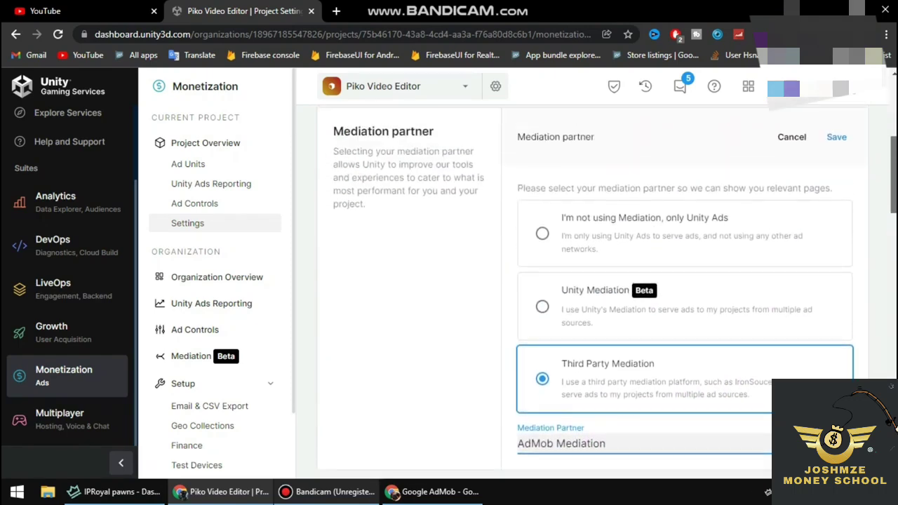
Step: Save and confirm the switch to AdMob mediation, then bring Google AdMob to the front
left_click(836, 148)
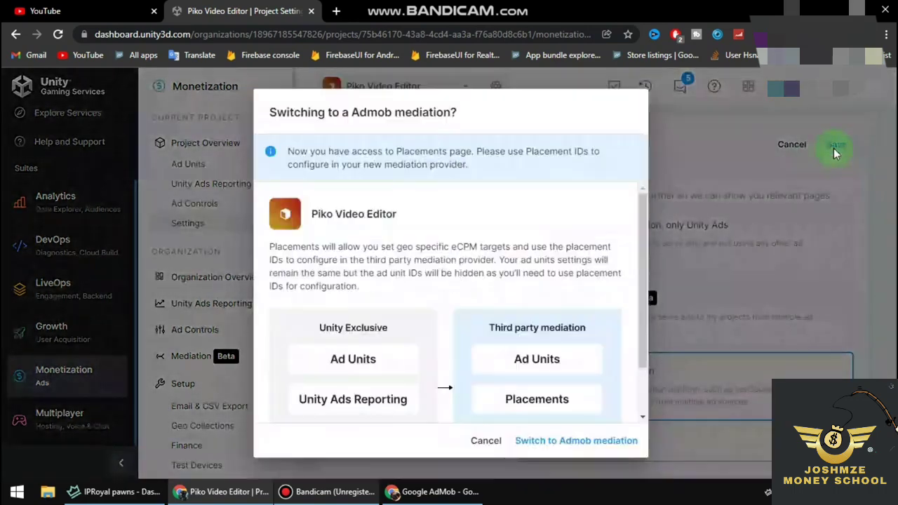
left_click(611, 448)
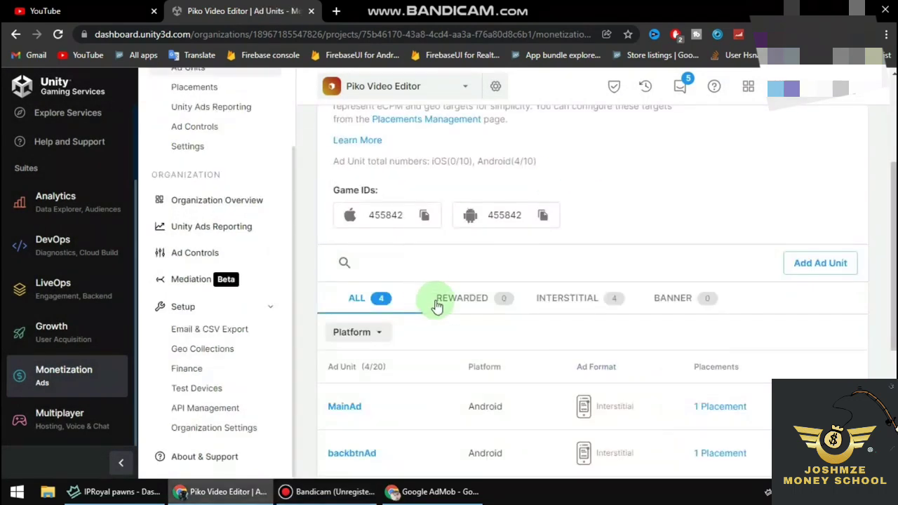
left_click(434, 421)
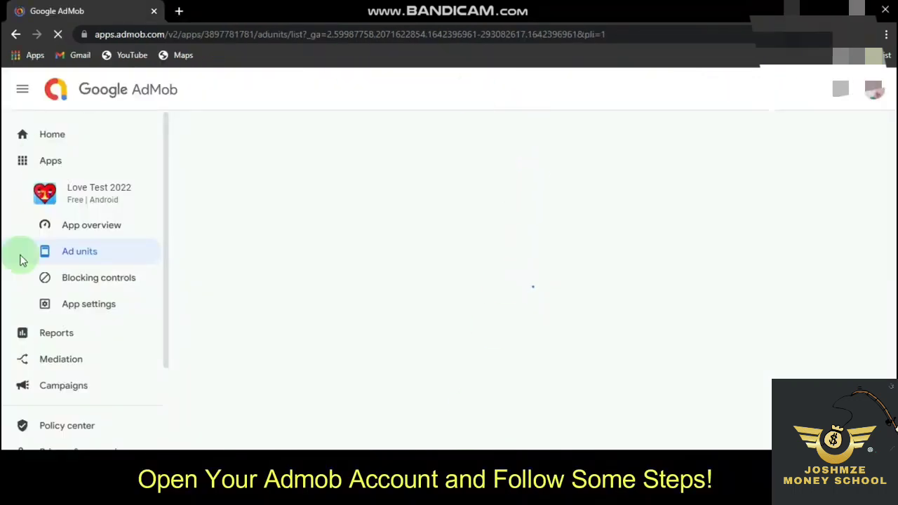
Step: Select the Piko Photo Editor 2022 app, open Mediation, and dismiss the introduction banner
left_click(133, 162)
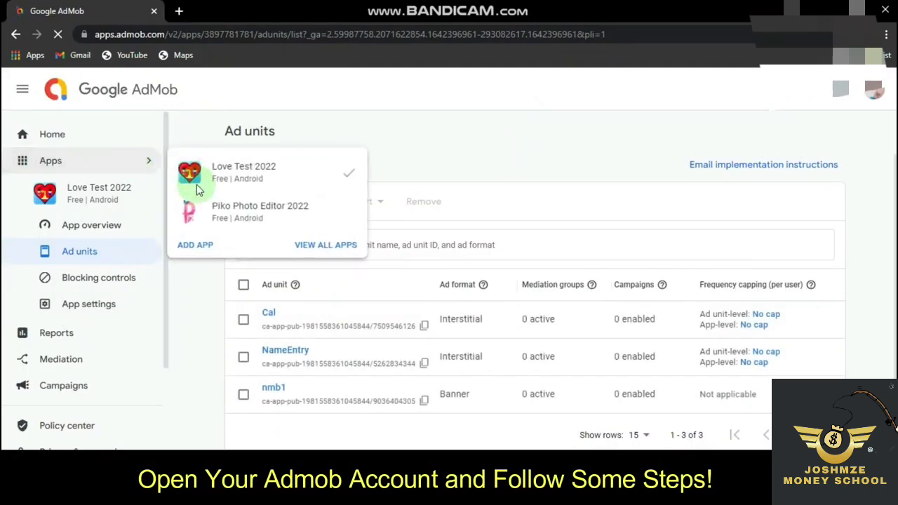
left_click(212, 217)
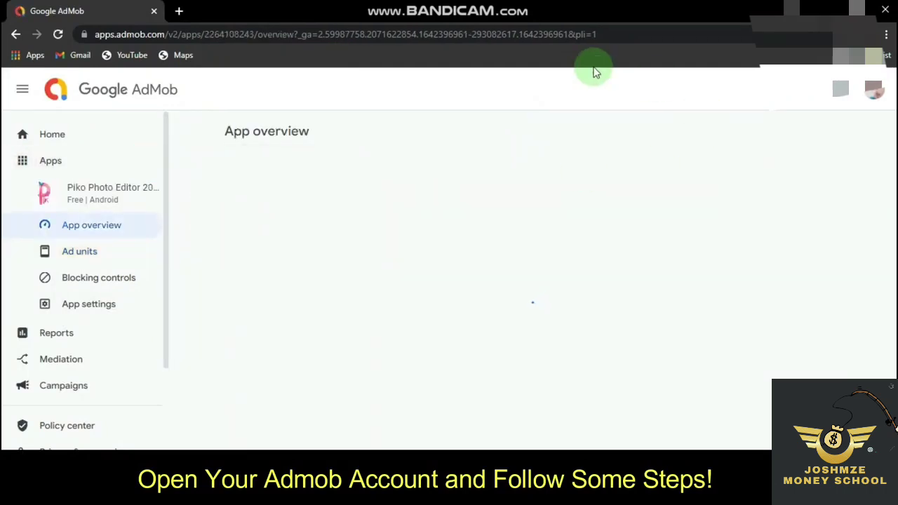
scroll(40, 124, "down", 2)
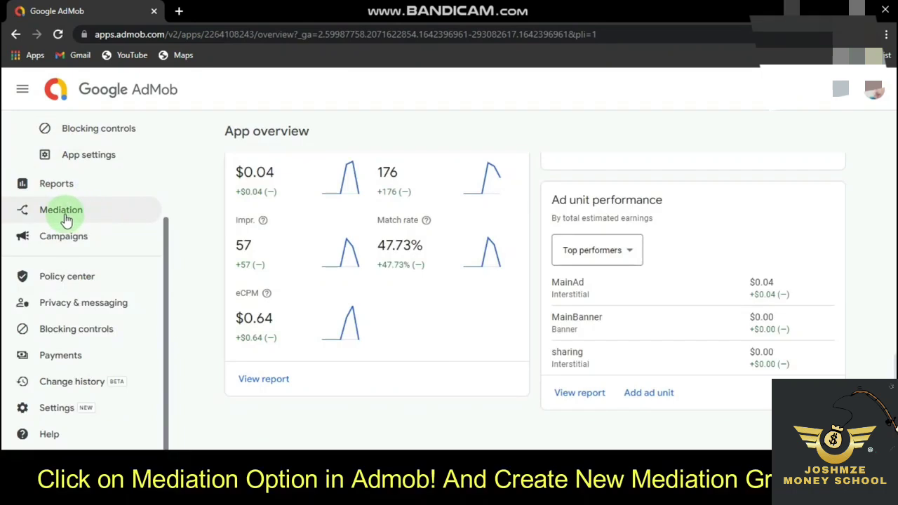
left_click(65, 220)
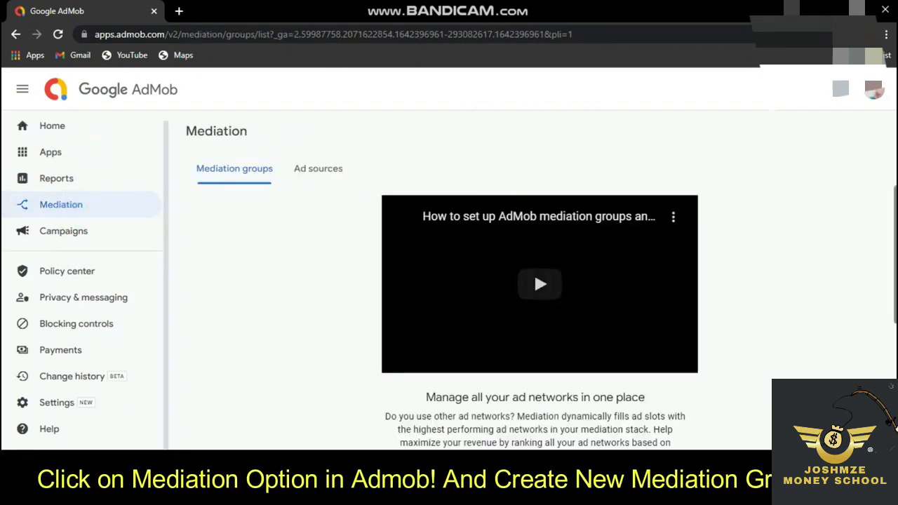
scroll(534, 271, "down", 4)
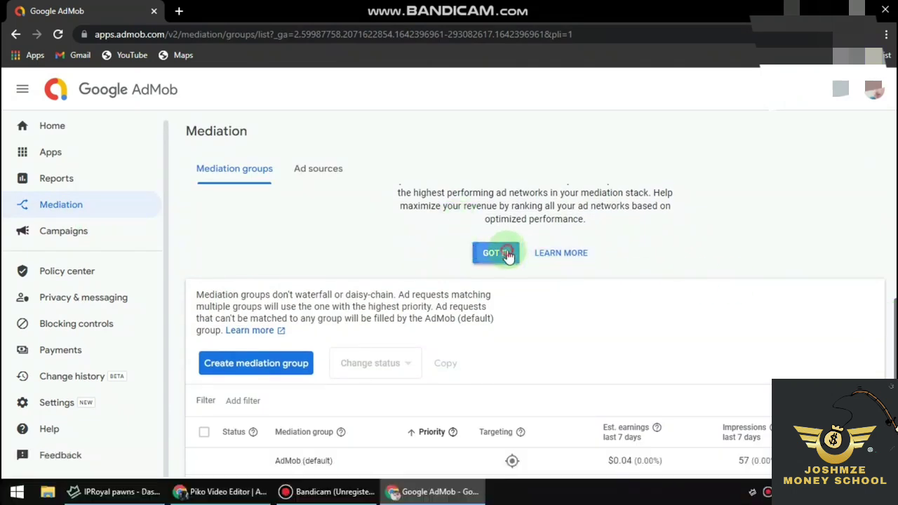
left_click(501, 253)
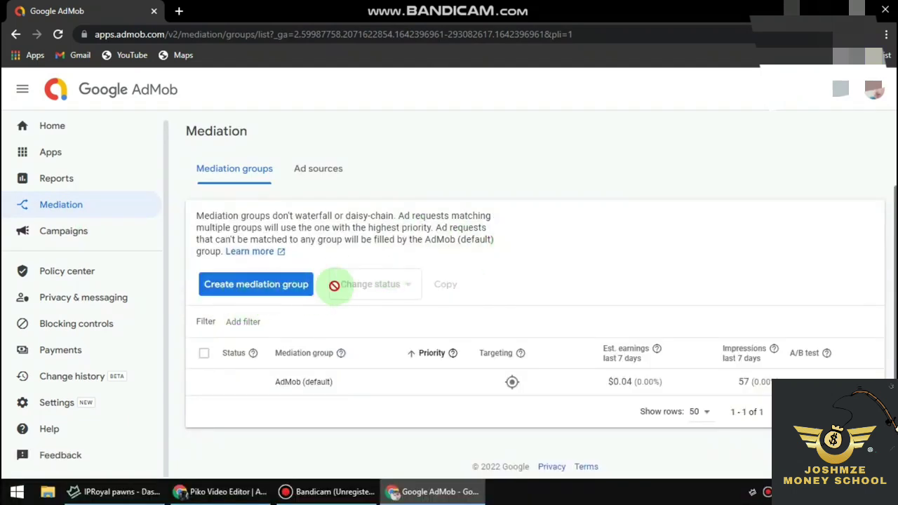
Step: Create an Interstitial Android mediation group named Int1
left_click(267, 294)
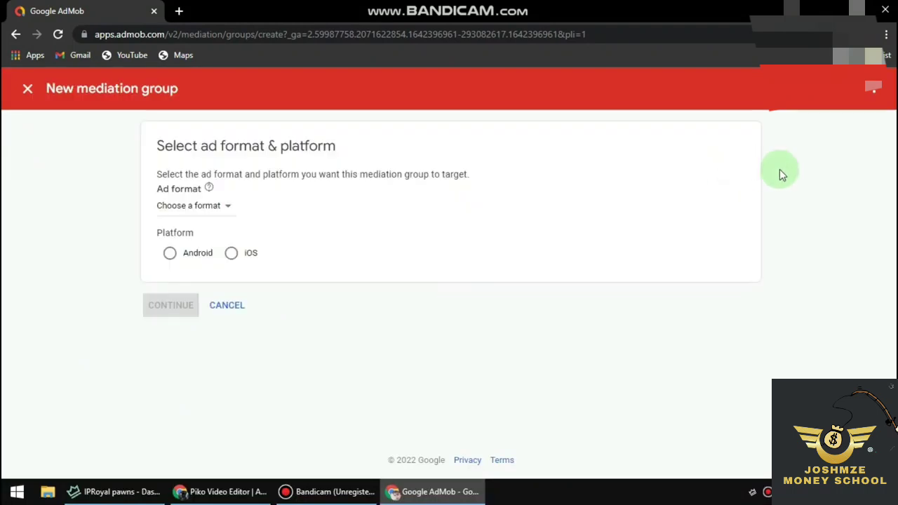
left_click(207, 205)
left_click(201, 240)
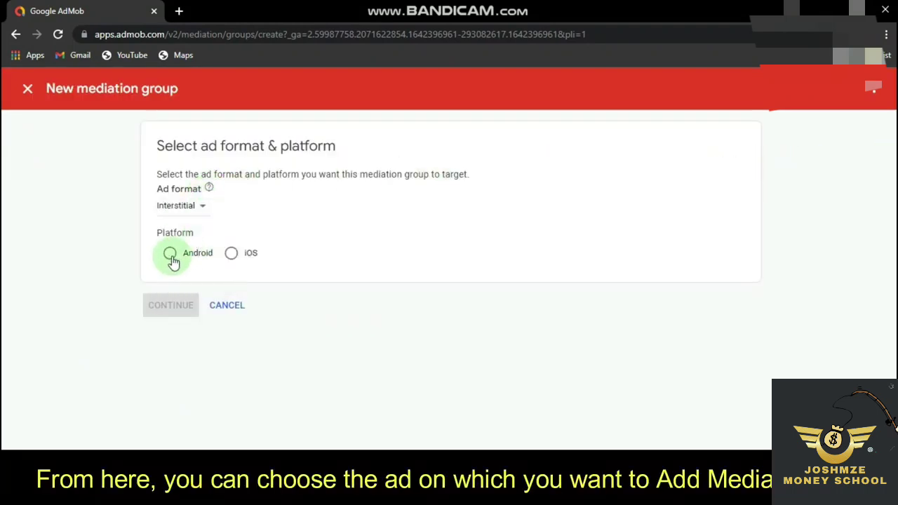
left_click(170, 306)
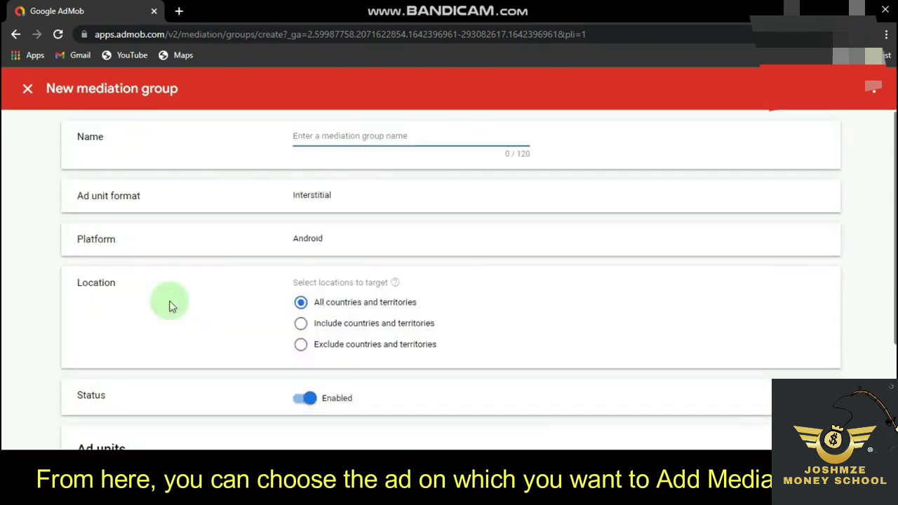
type("Int1")
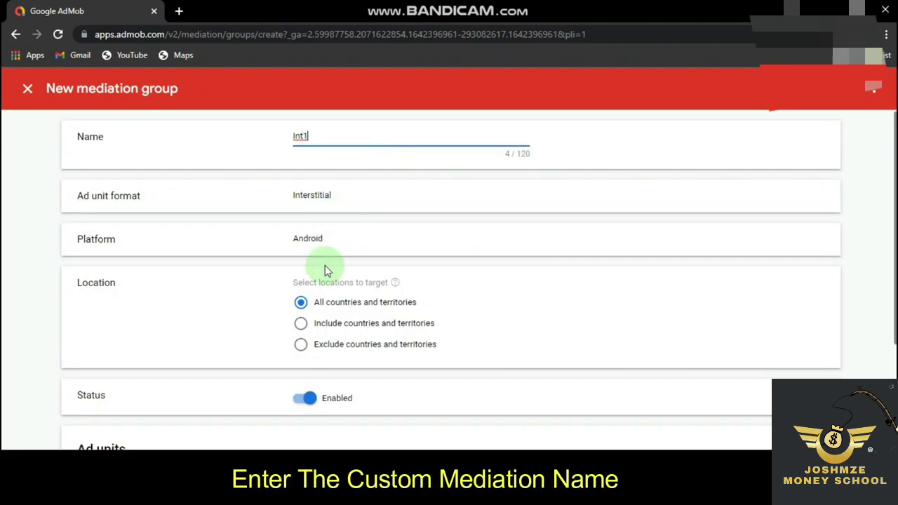
scroll(803, 365, "down", 3)
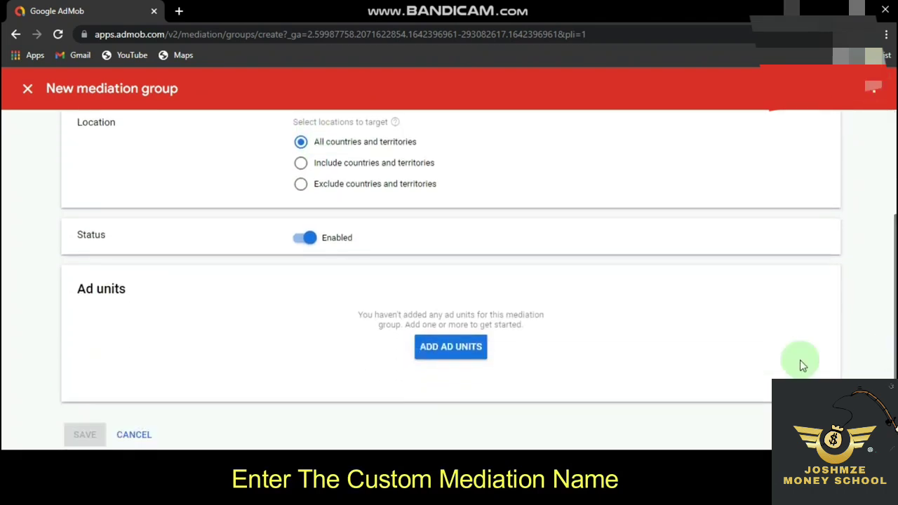
scroll(477, 278, "down", 1)
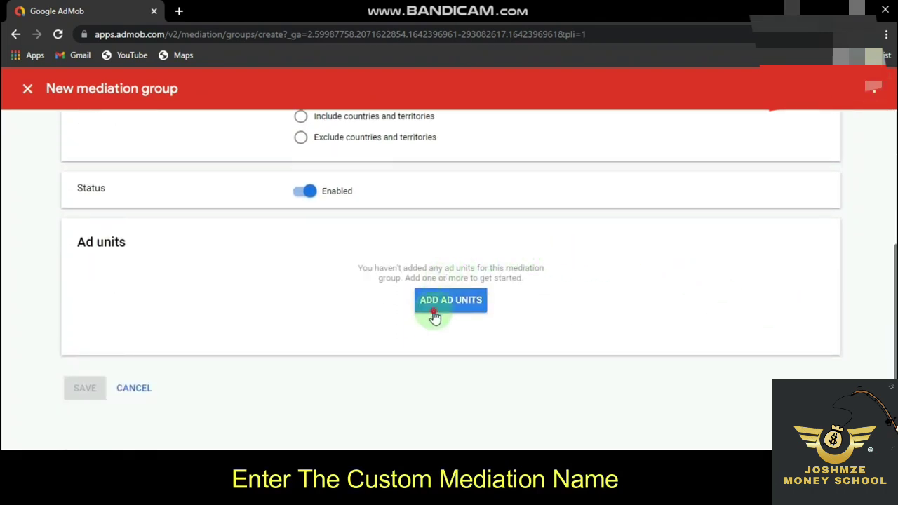
Step: Add only the MainAd unit from Piko Photo Editor 2022, excluding the sharing unit
left_click(450, 300)
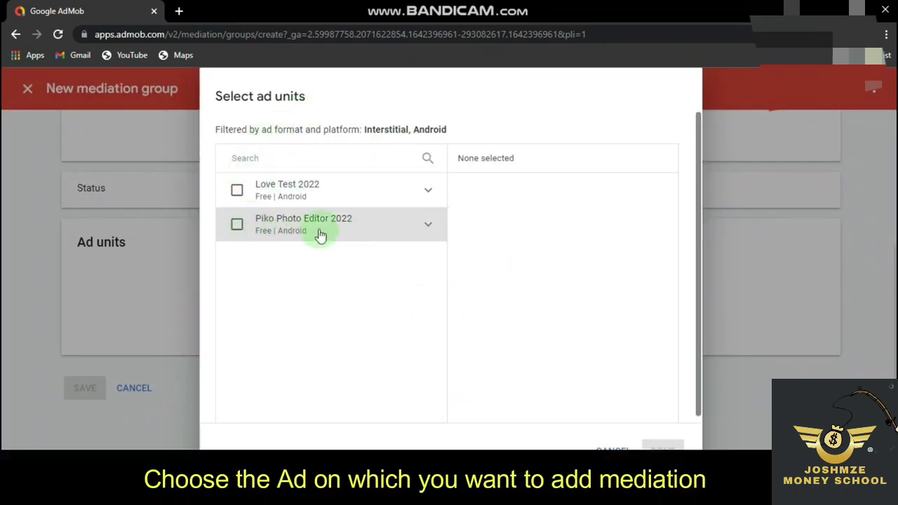
left_click(238, 225)
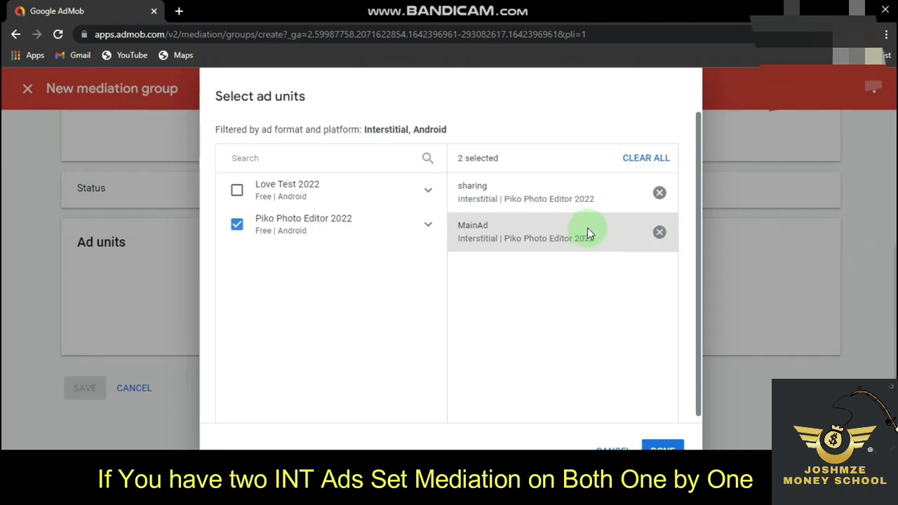
left_click(659, 194)
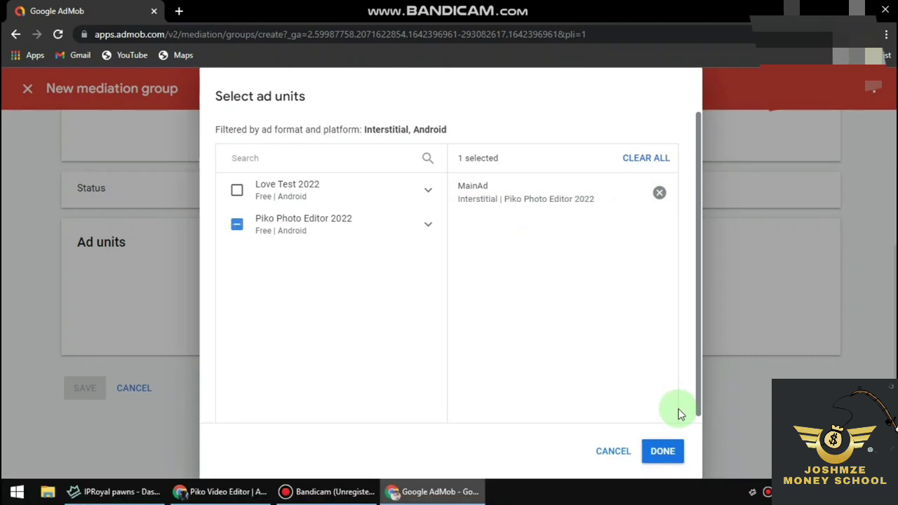
left_click(664, 450)
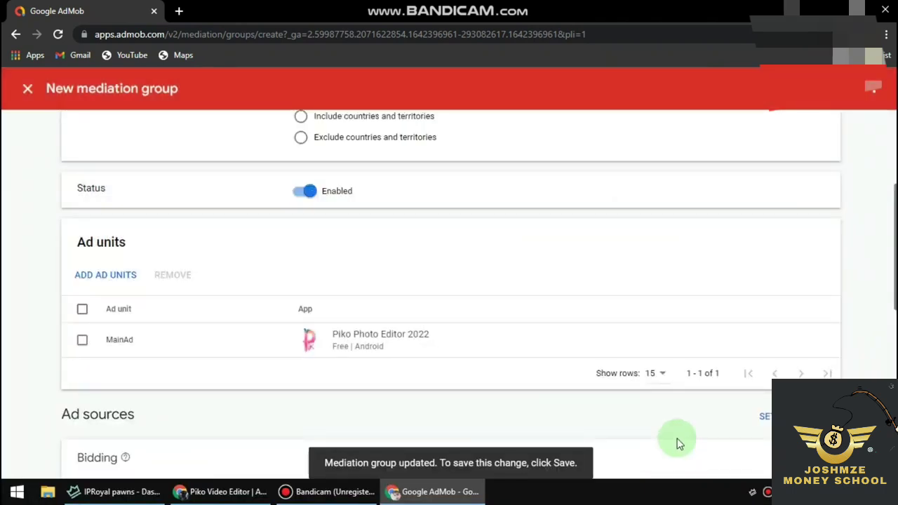
scroll(677, 443, "down", 5)
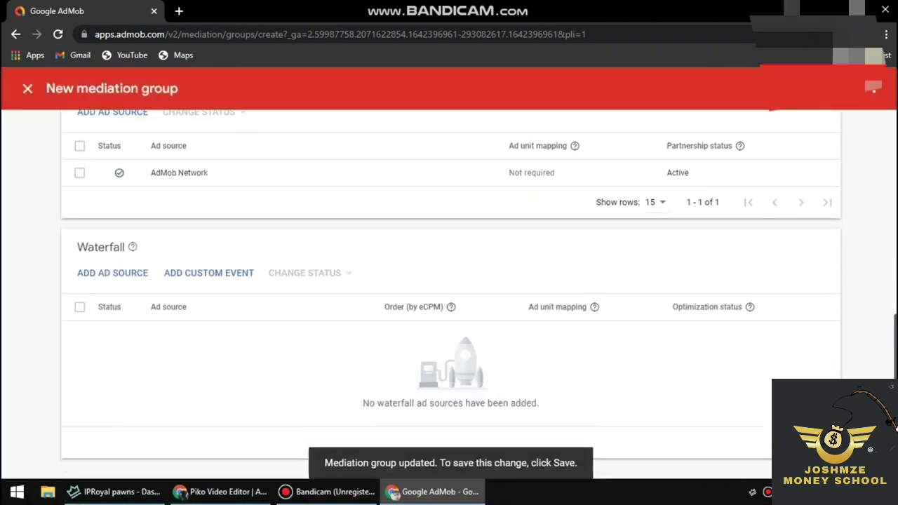
scroll(449, 290, "down", 1)
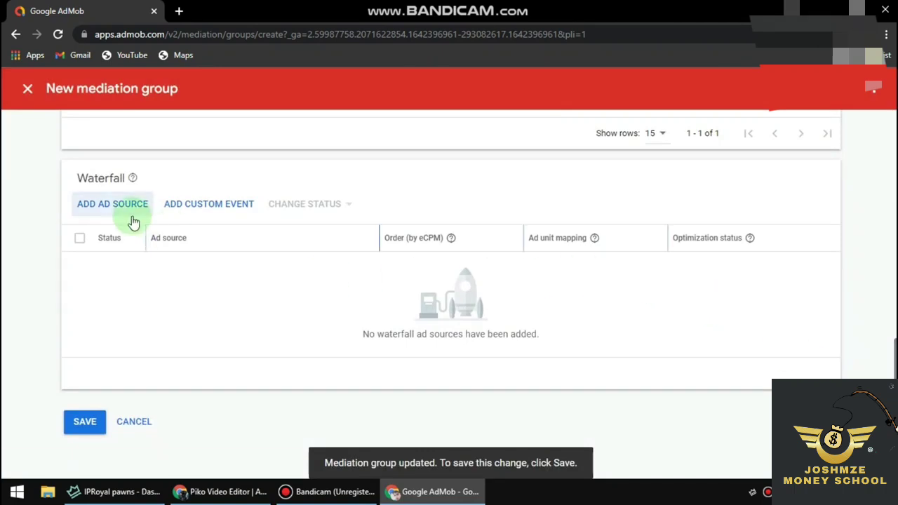
Step: Add Unity Ads as a waterfall source with a manual eCPM of 0.01
left_click(96, 204)
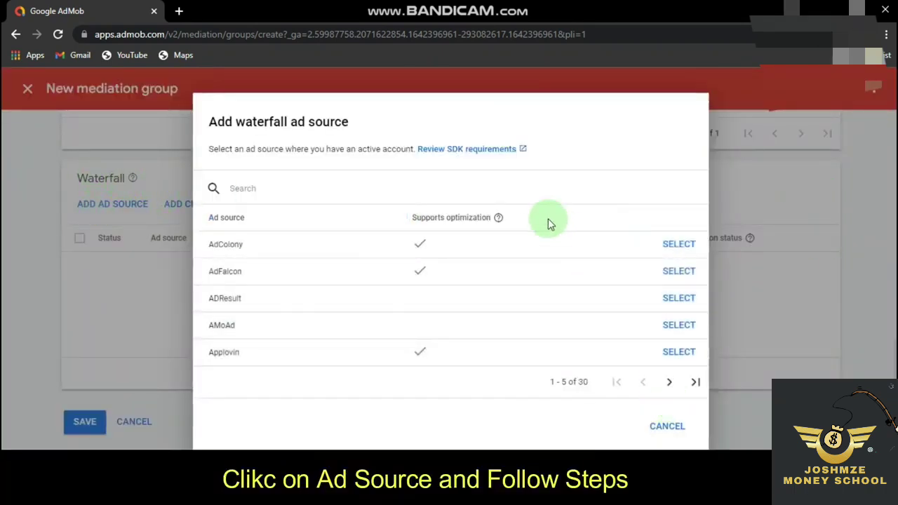
type("Uni")
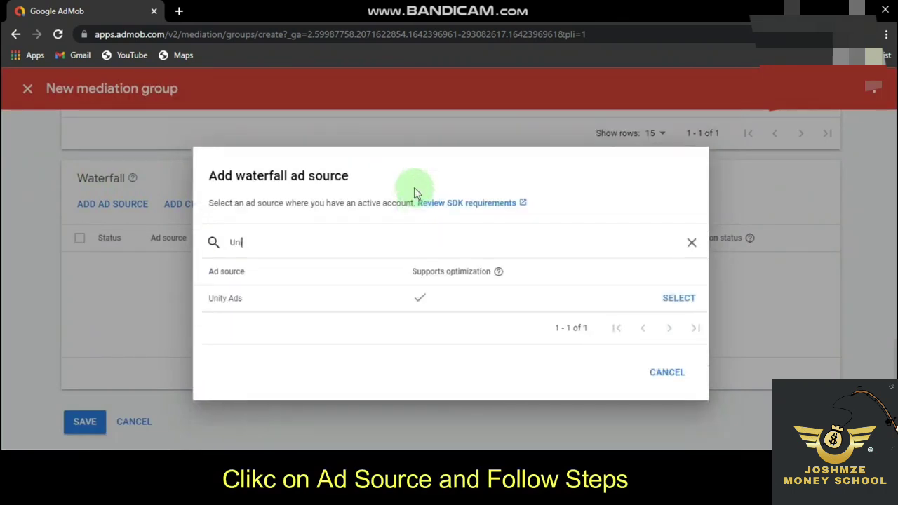
left_click(669, 296)
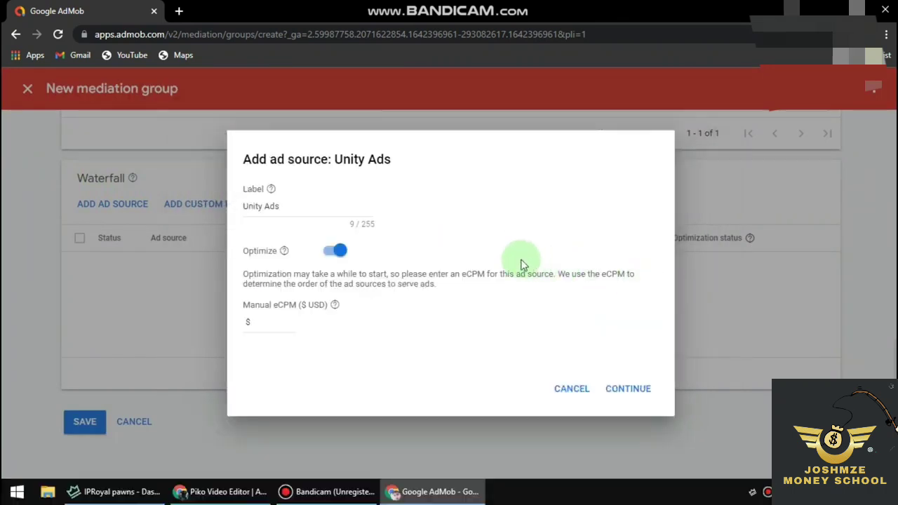
left_click(278, 322)
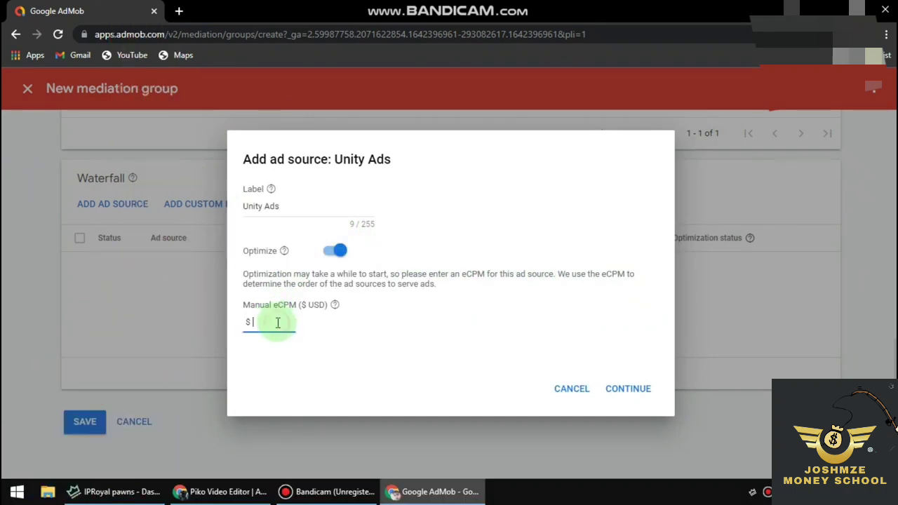
type("0.")
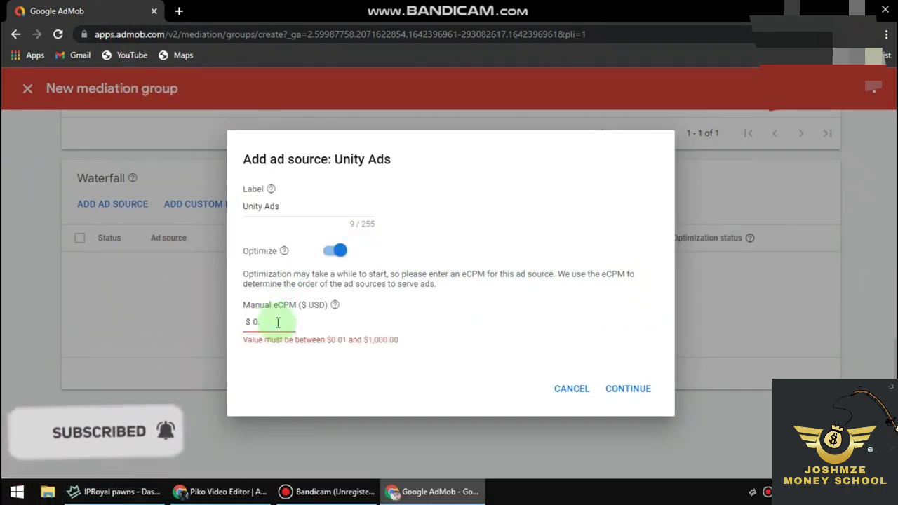
type("01")
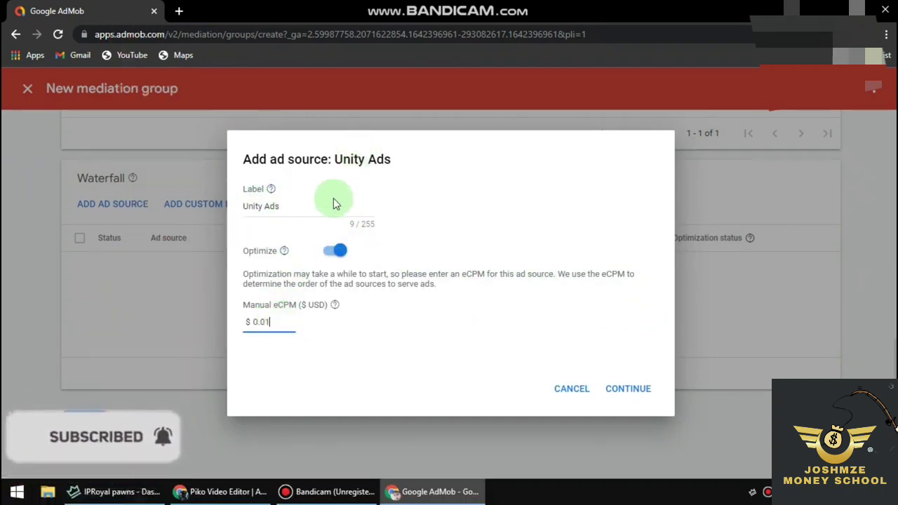
left_click(622, 393)
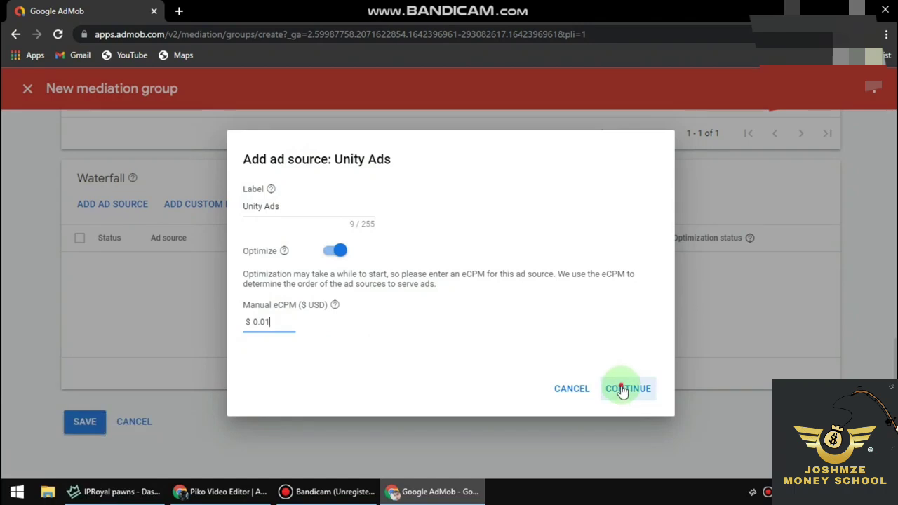
left_click(622, 392)
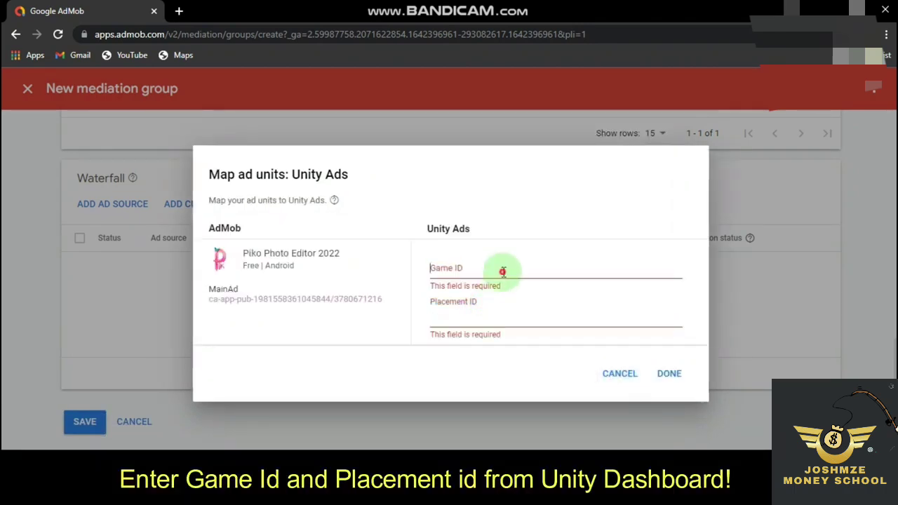
Step: Copy the Android Game ID from the Unity dashboard into AdMob's Game ID field
key("alt+Tab")
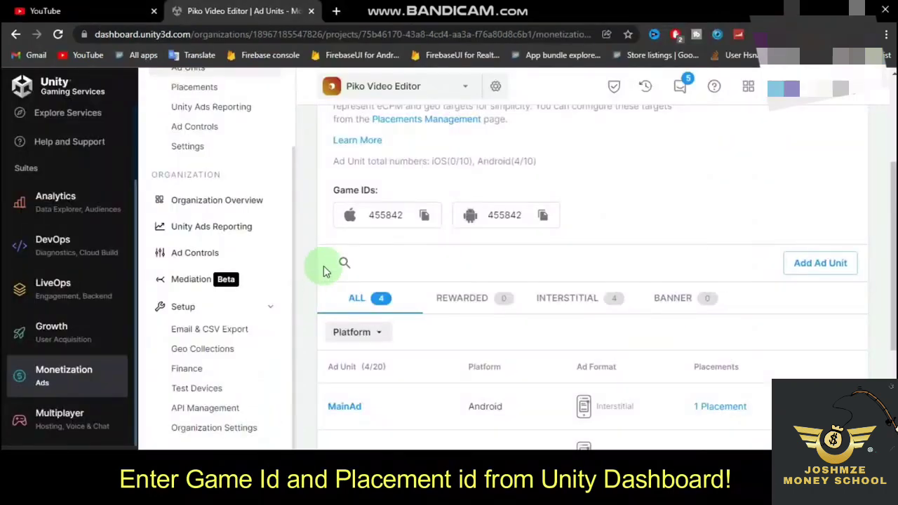
left_click(541, 217)
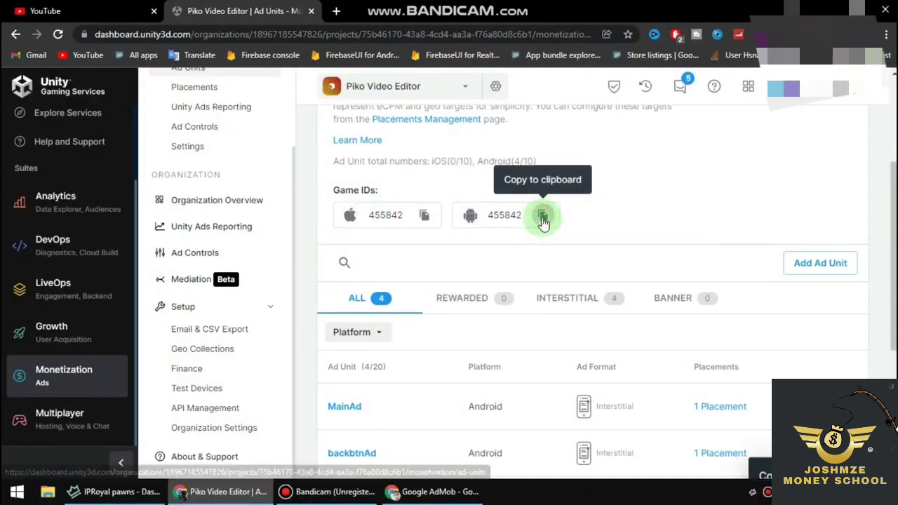
left_click(331, 197)
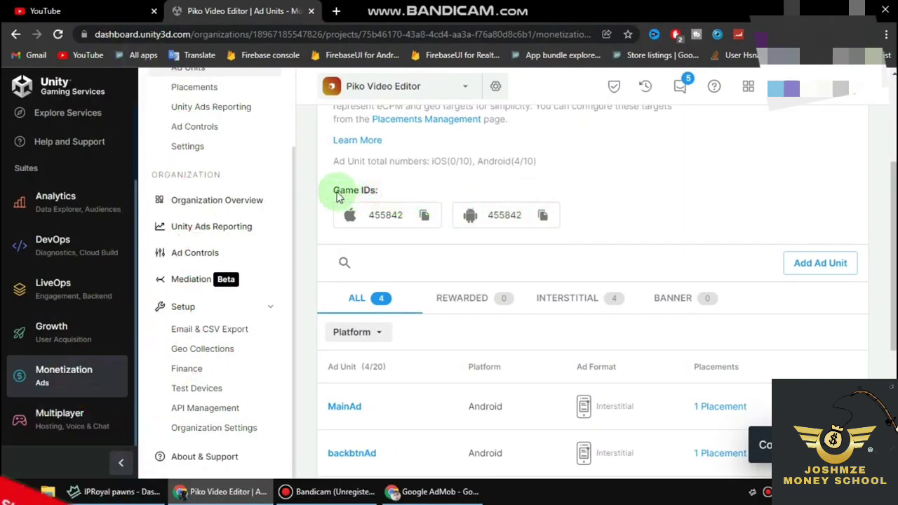
left_click_drag(332, 191, 378, 193)
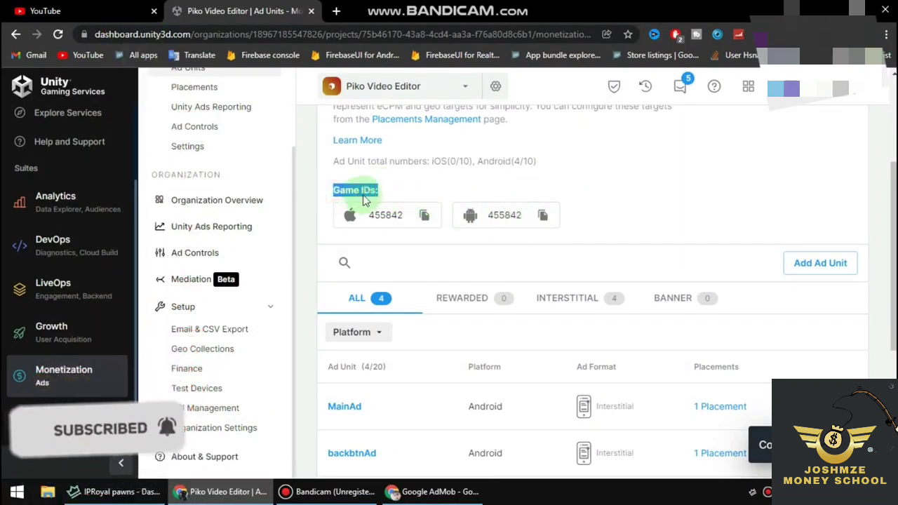
left_click(543, 217)
left_click(431, 491)
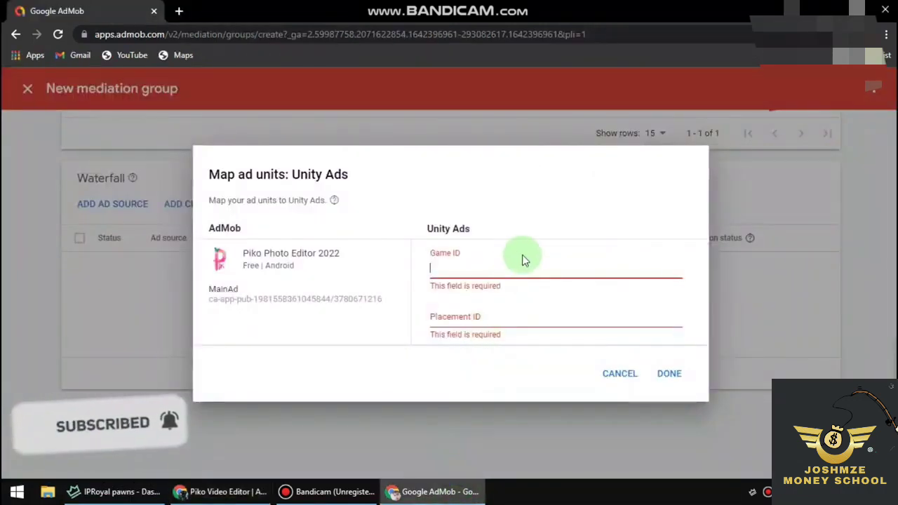
key("ctrl+v")
left_click(479, 316)
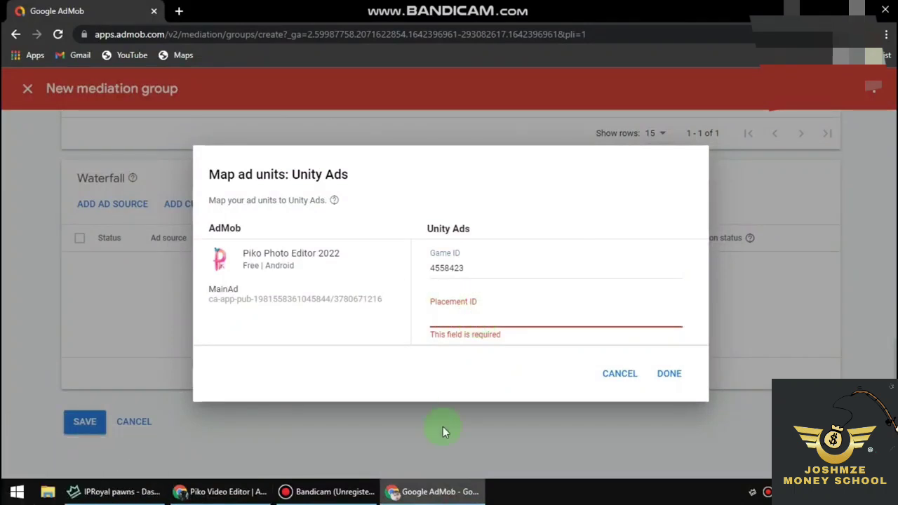
key("alt+Tab")
Step: Copy the MainAd placement ID from the Unity Placements page
scroll(435, 211, "up", 1)
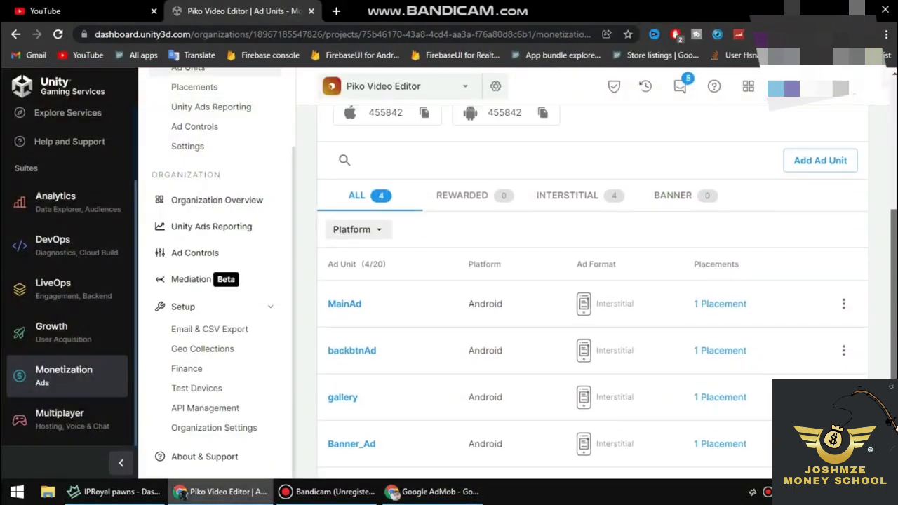
scroll(434, 210, "down", 1)
scroll(762, 164, "up", 2)
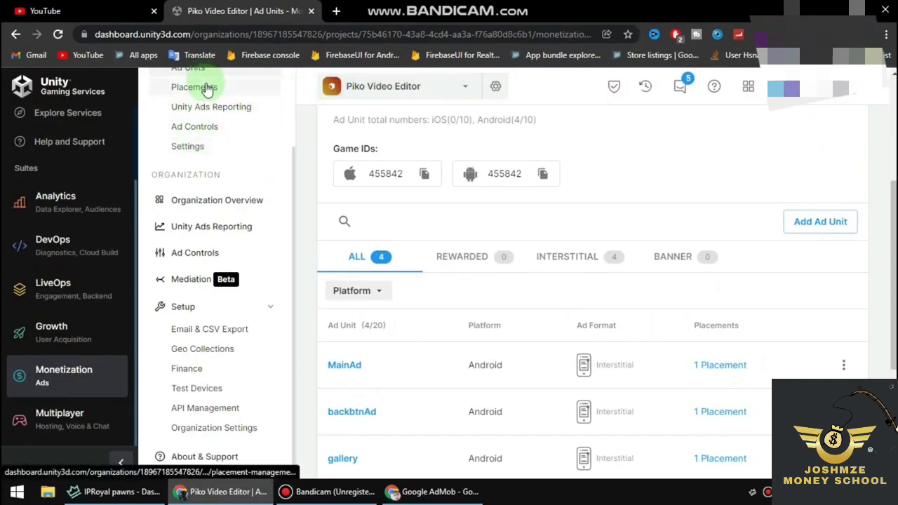
scroll(290, 179, "up", 3)
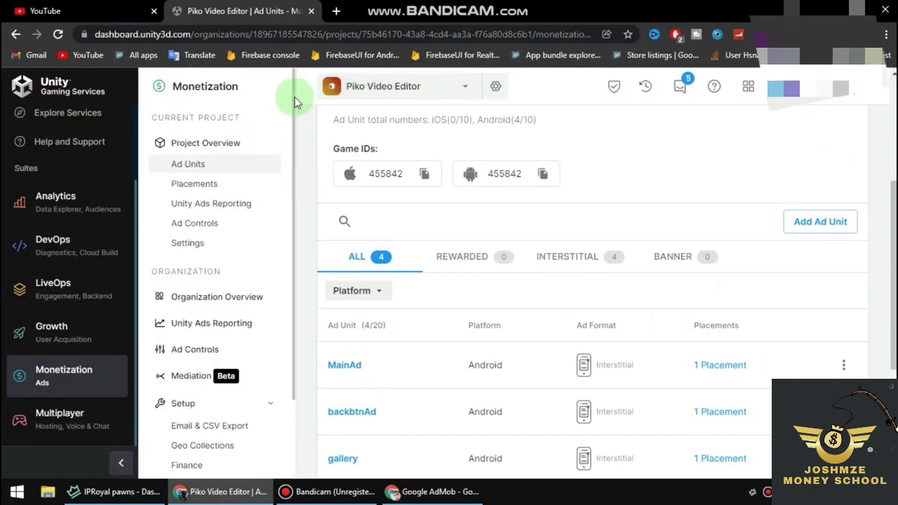
left_click(196, 186)
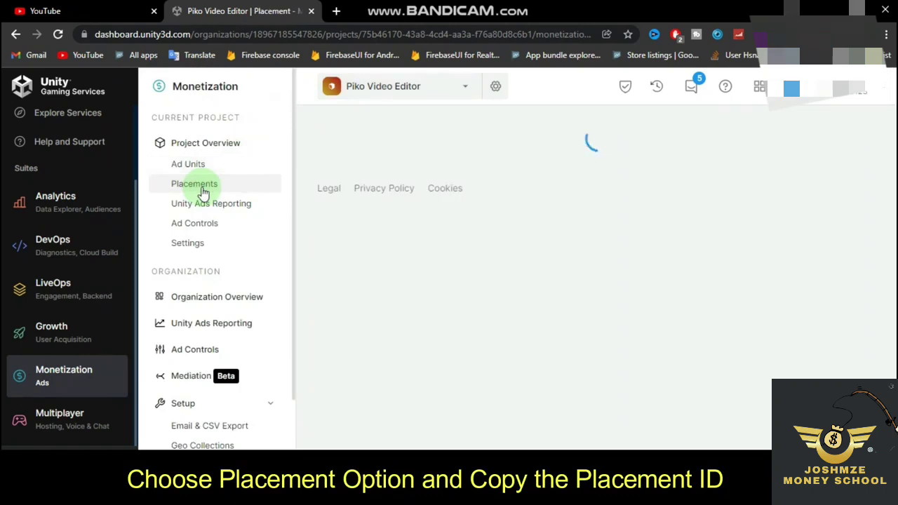
scroll(593, 280, "down", 6)
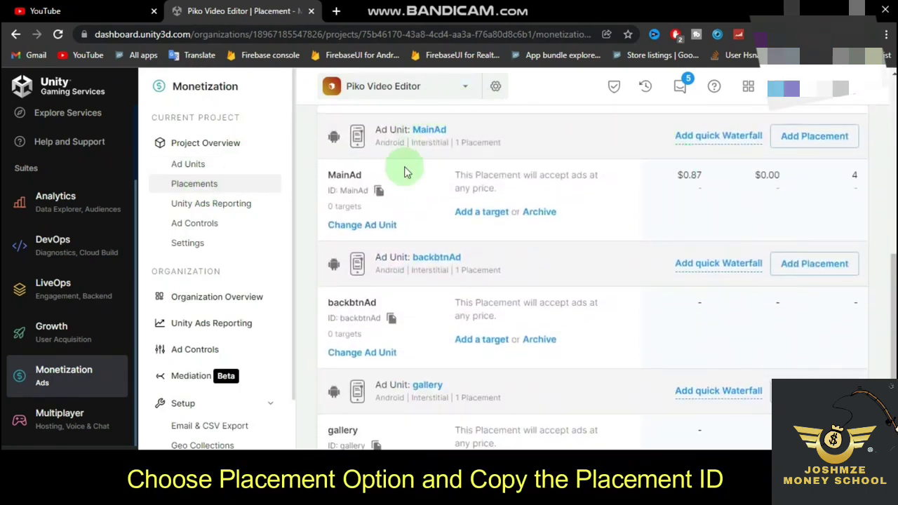
left_click(379, 190)
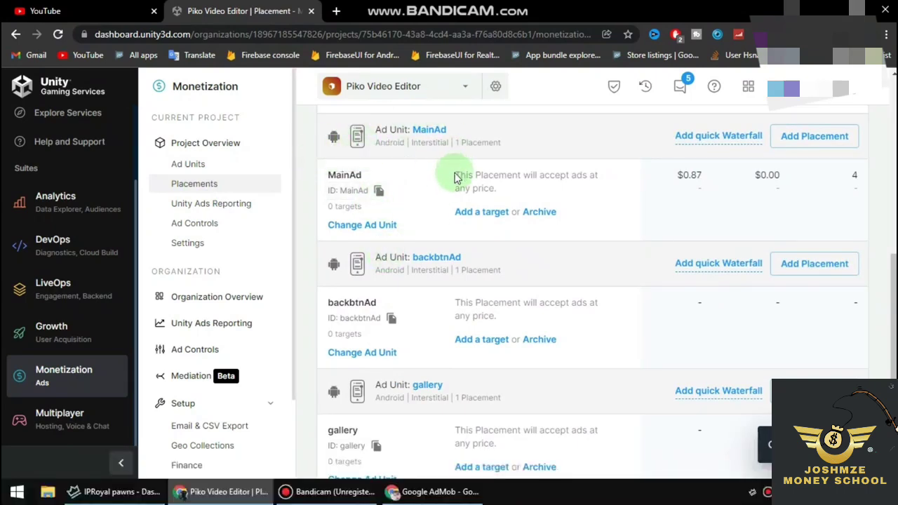
left_click_drag(453, 178, 597, 181)
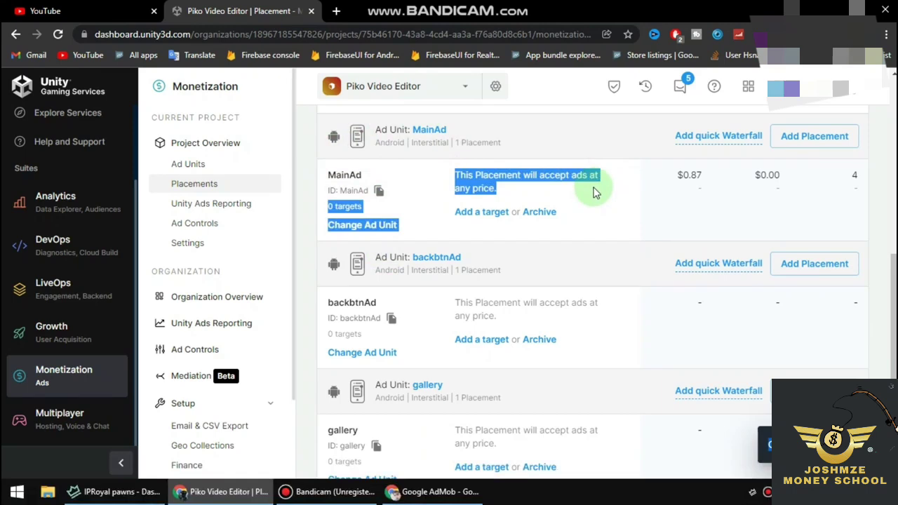
left_click(595, 188)
Step: Map Unity Ads to placement ID MainAd so it joins the interstitial waterfall
left_click(432, 492)
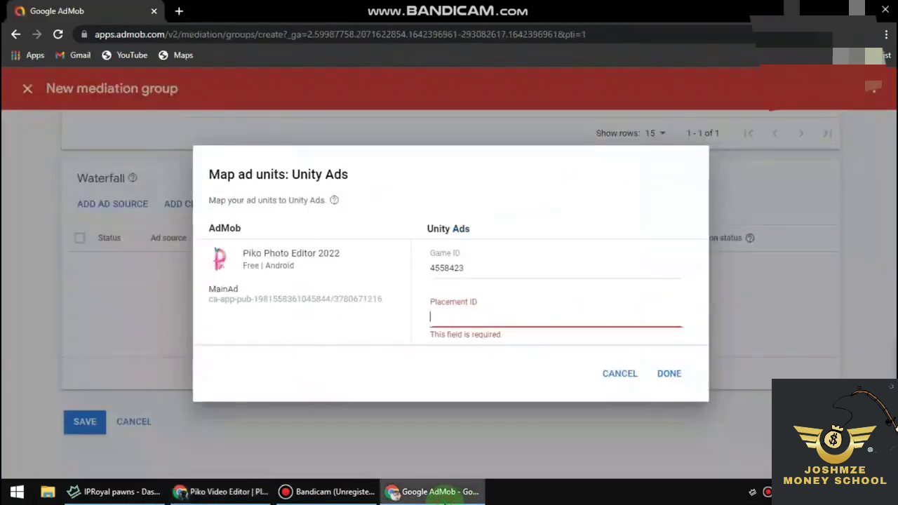
left_click(589, 315)
key("ctrl+v")
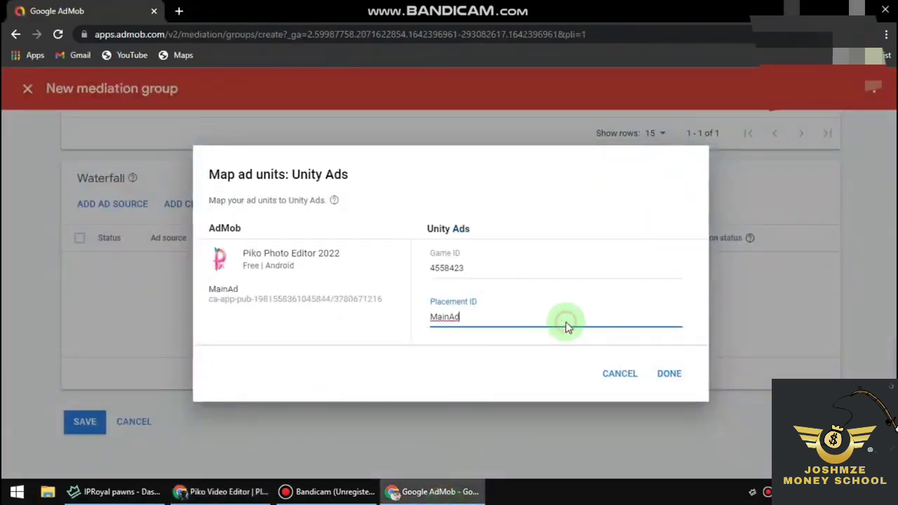
left_click(684, 374)
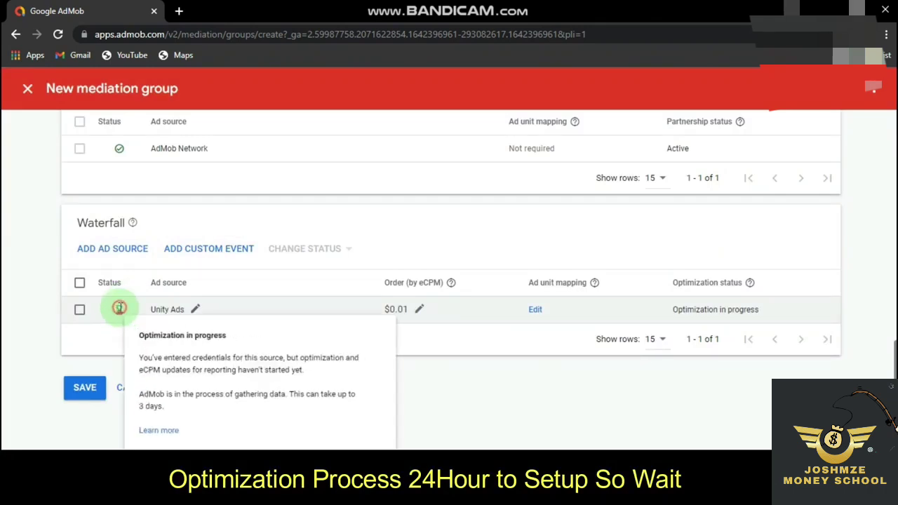
Step: Read the pending Optimization status explanation for the $0.01 Unity Ads source
mouse_move(119, 310)
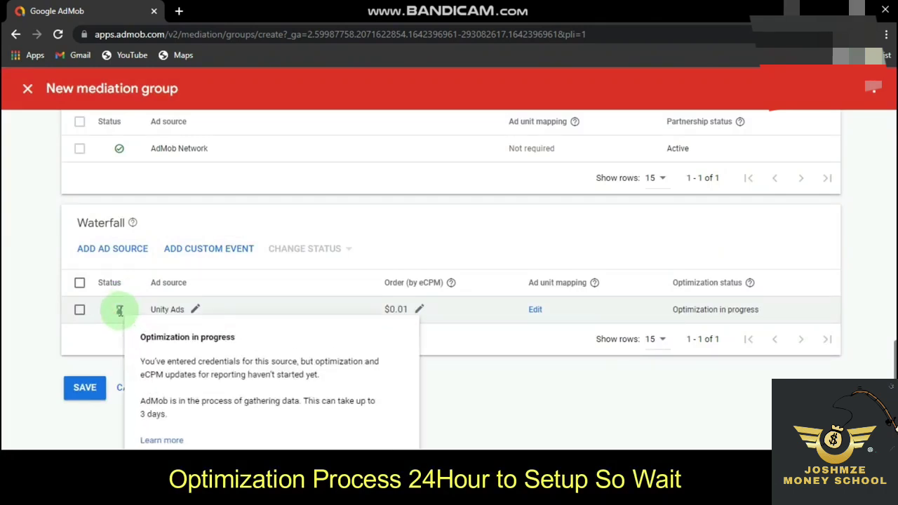
left_click_drag(140, 337, 226, 336)
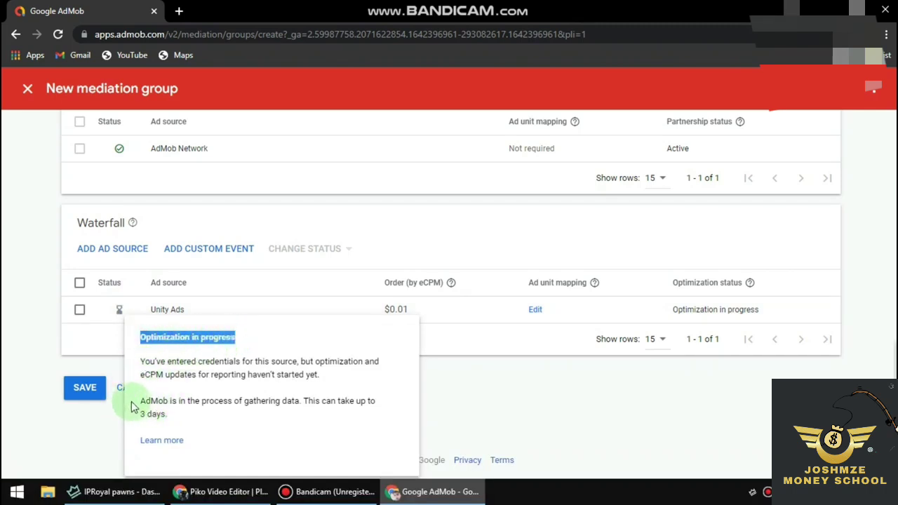
left_click_drag(141, 399, 359, 401)
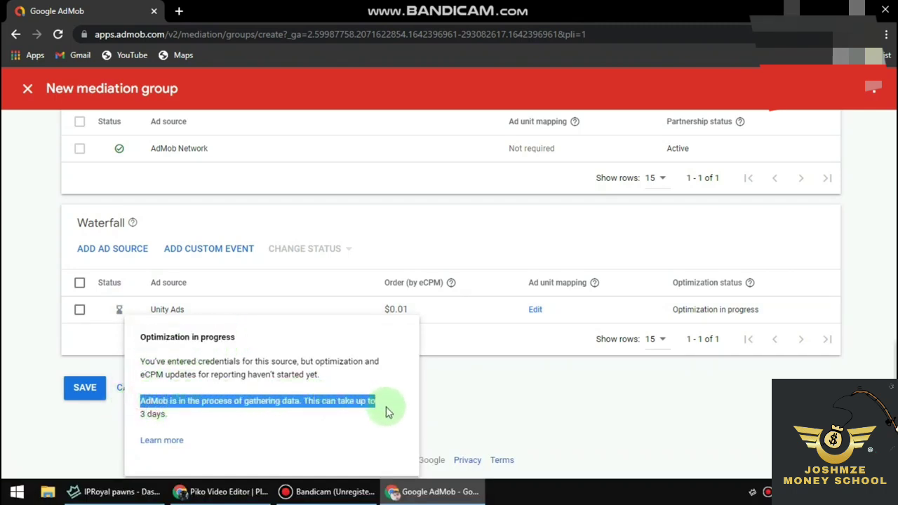
left_click(488, 388)
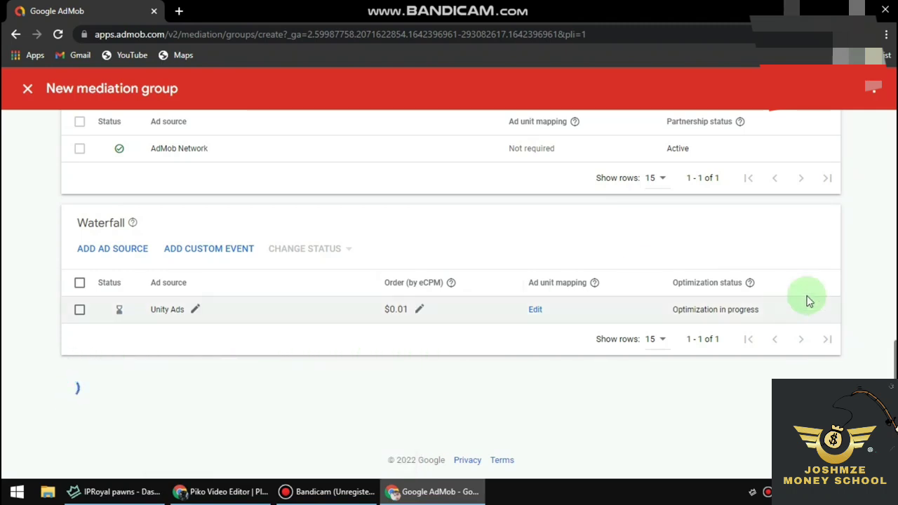
scroll(449, 280, "up", 10)
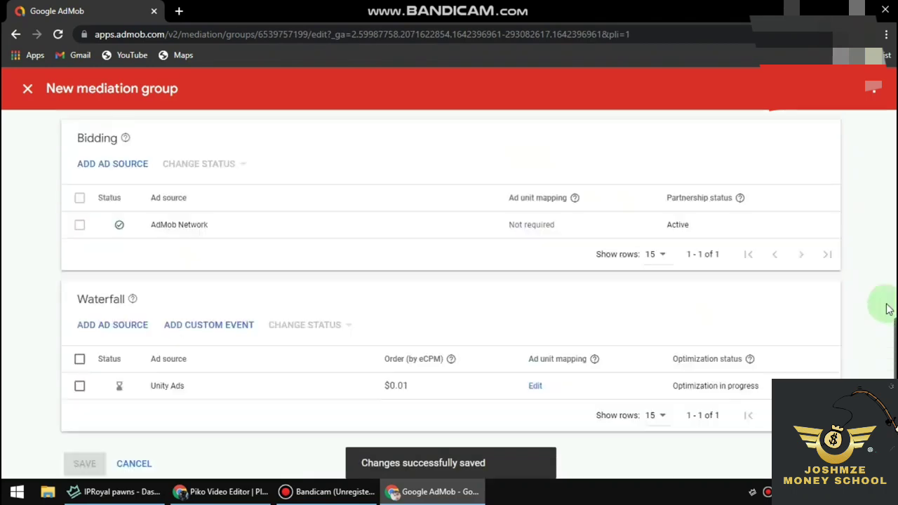
Step: Start a new Android mediation group with the Banner ad format
left_click(26, 85)
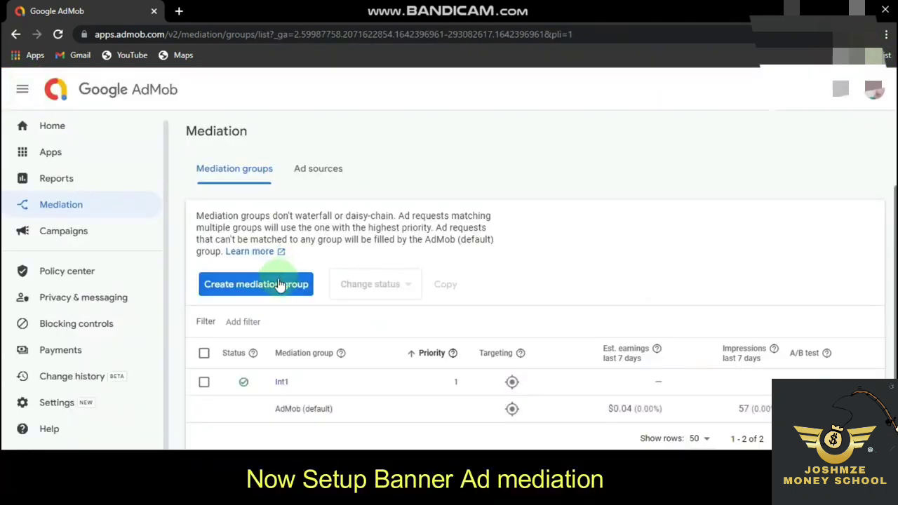
left_click(279, 284)
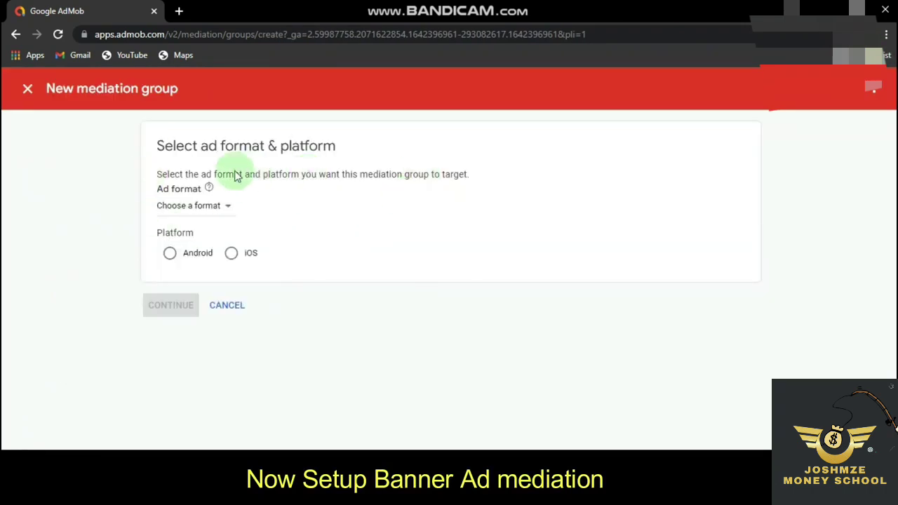
left_click(214, 207)
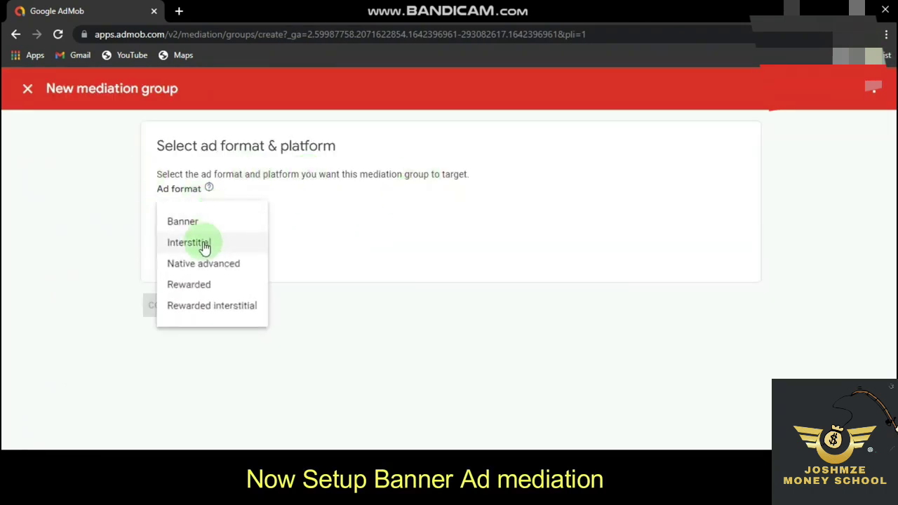
left_click(211, 222)
left_click(186, 306)
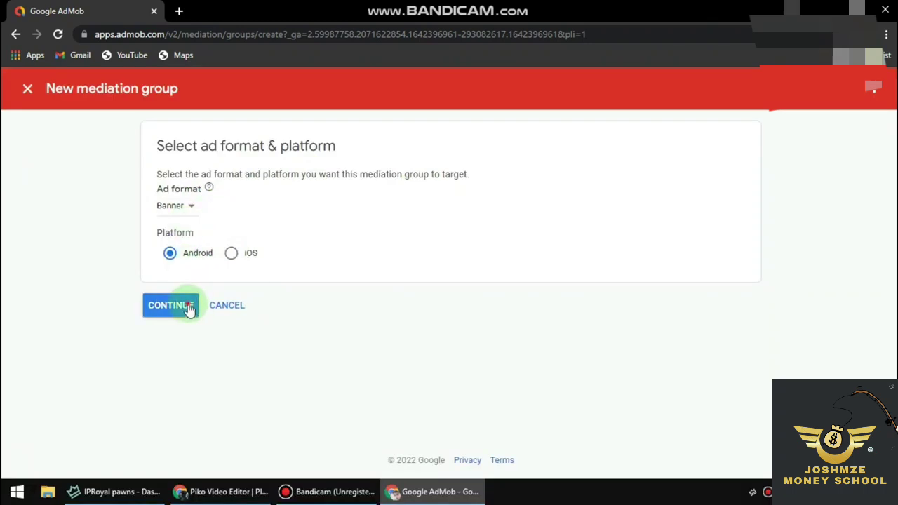
Step: Name the group B1 and add Piko Photo Editor 2022's MainBanner ad unit
type("B1")
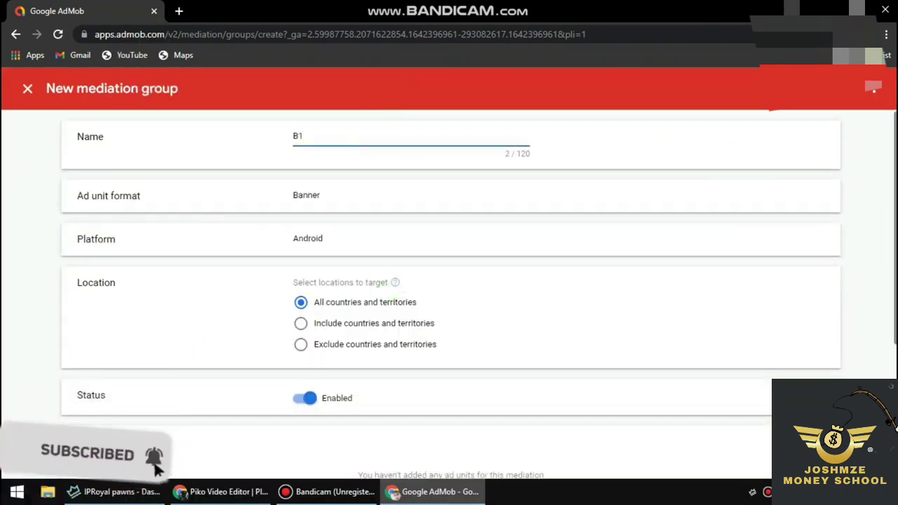
scroll(883, 355, "down", 3)
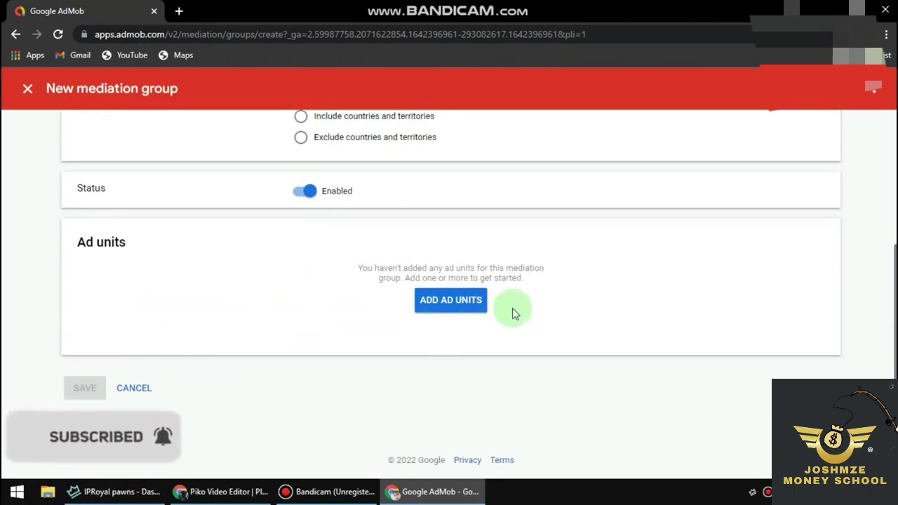
left_click(470, 301)
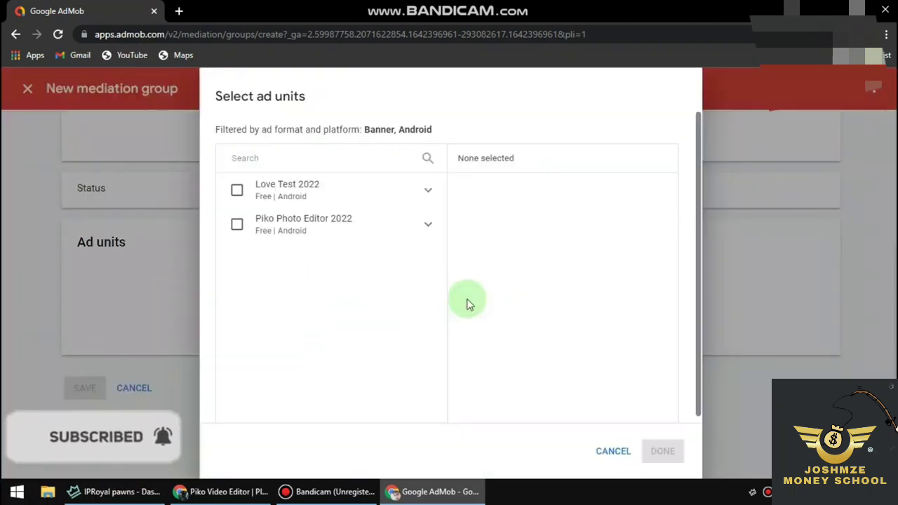
left_click(237, 224)
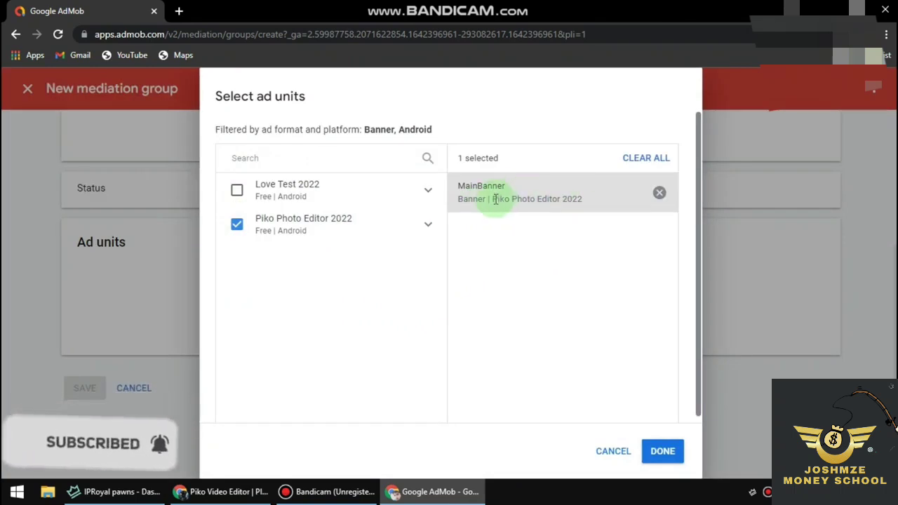
left_click(662, 453)
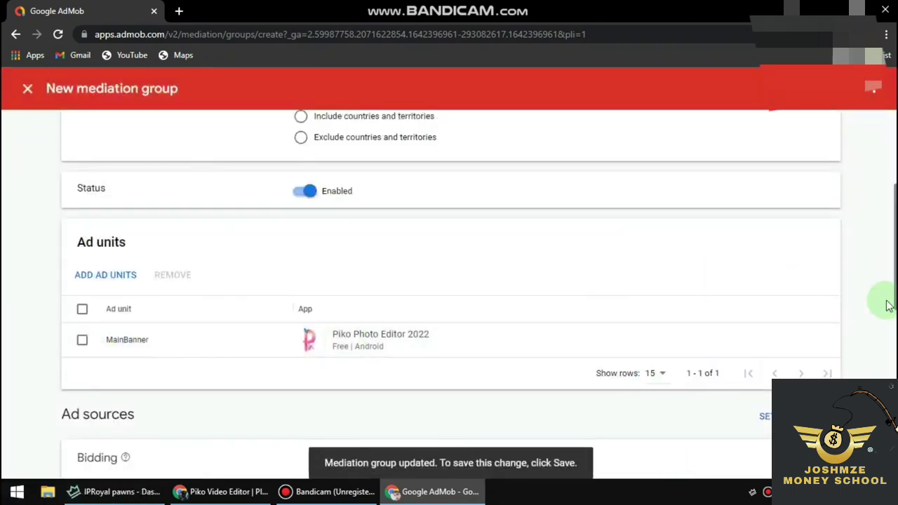
scroll(888, 300, "down", 6)
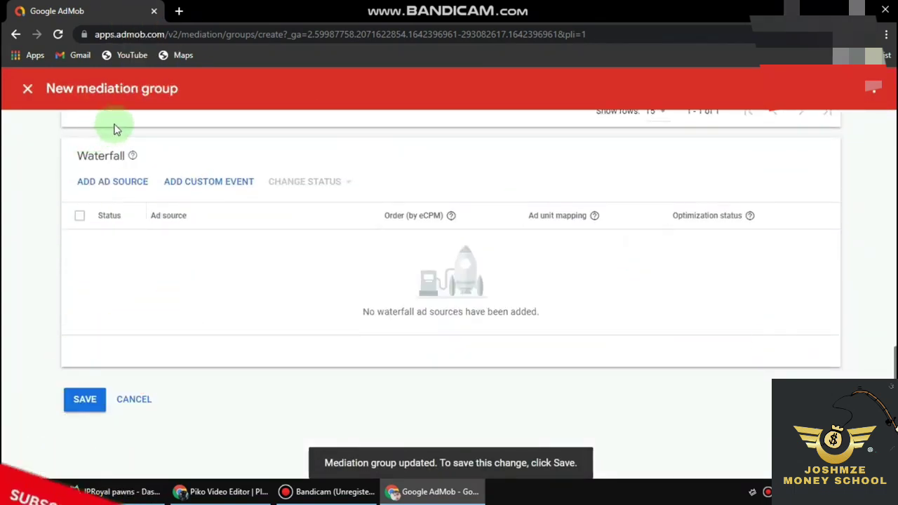
Step: Add Unity Ads as a waterfall ad source in the B1 banner group
left_click_drag(77, 154, 130, 172)
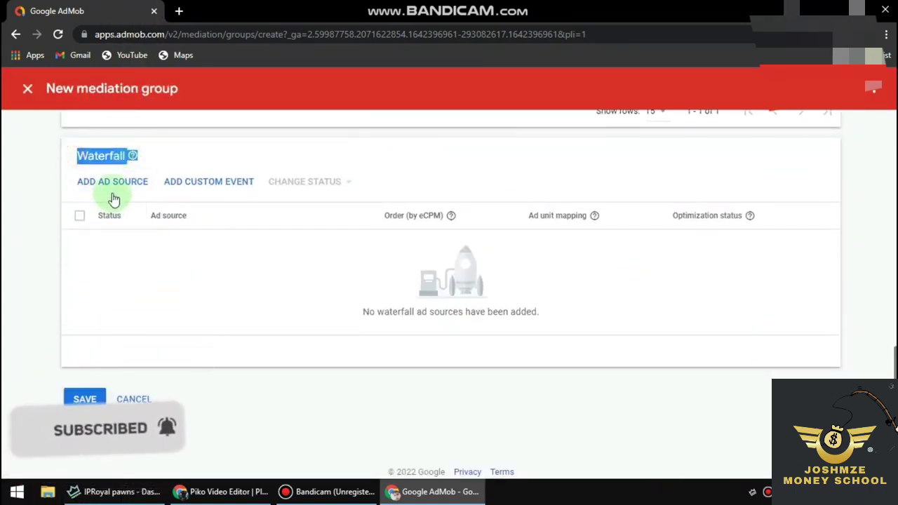
left_click(112, 183)
type("Uni")
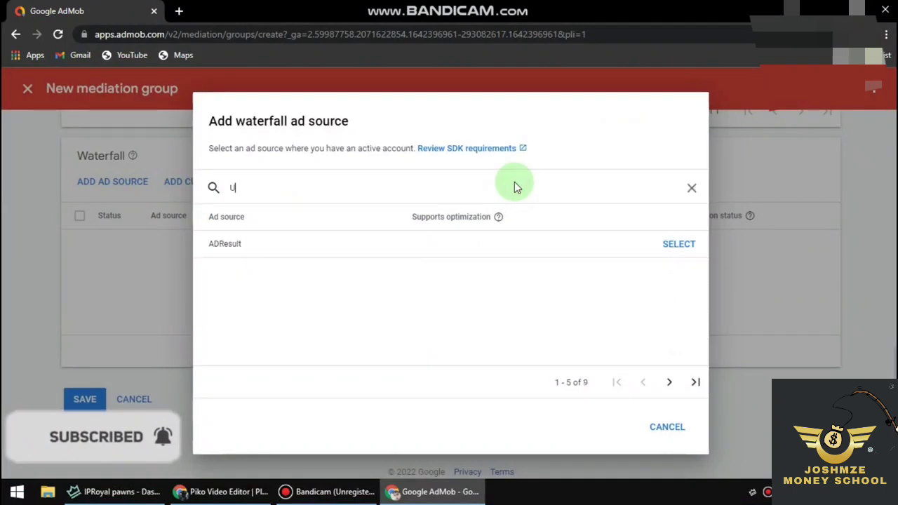
left_click(670, 300)
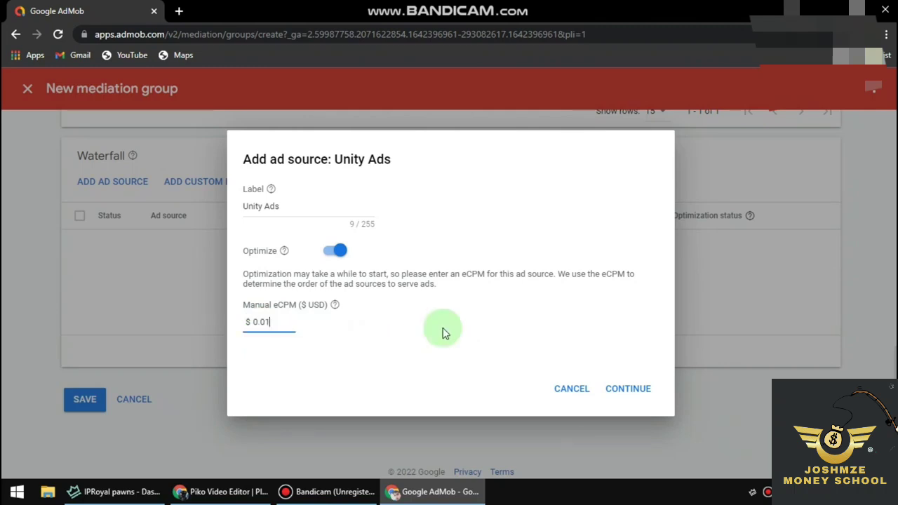
Step: Bring up the Unity Ads ID mapping for MainBanner, then switch to the Unity dashboard
left_click(601, 395)
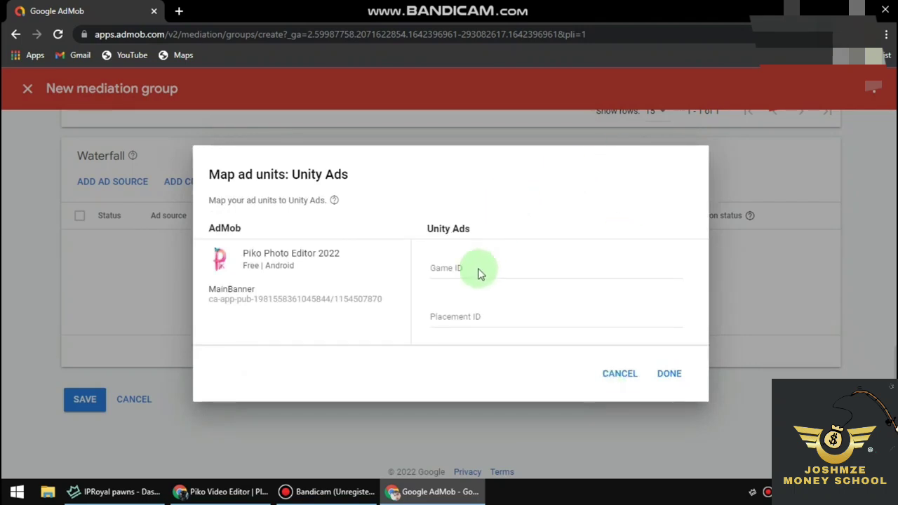
left_click(471, 316)
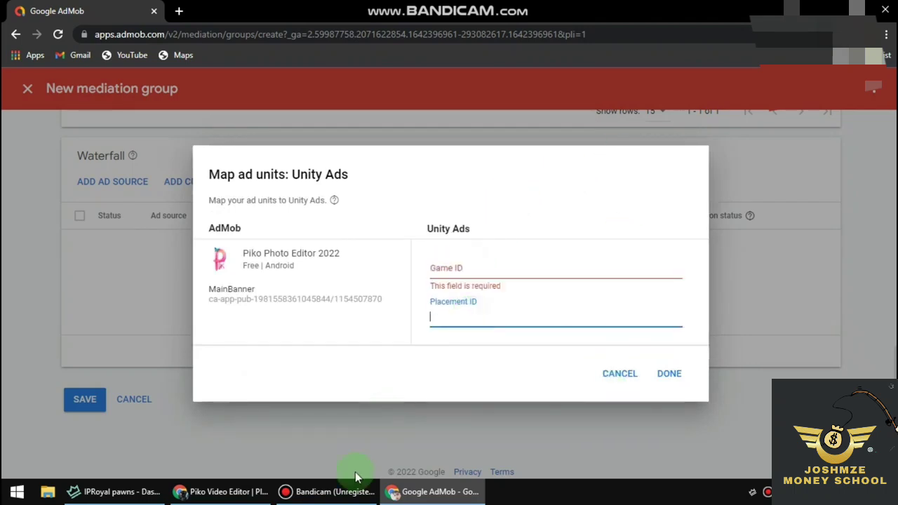
left_click(221, 492)
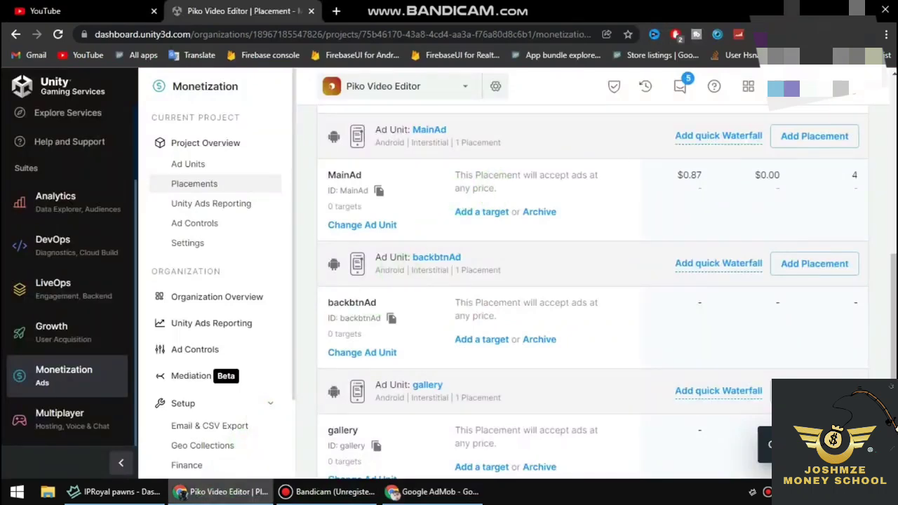
Step: Copy the Android Game ID 4558423 into AdMob's Game ID field
scroll(592, 281, "up", 10)
scroll(593, 281, "down", 3)
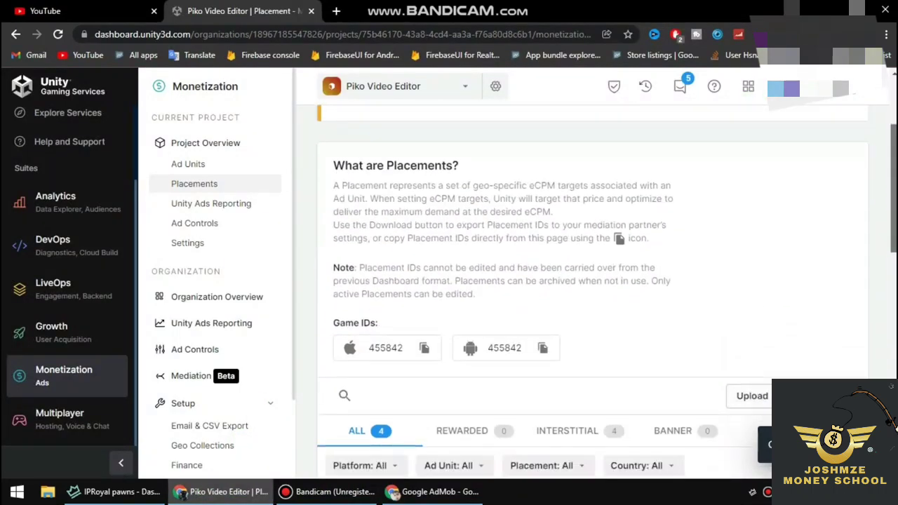
left_click(545, 300)
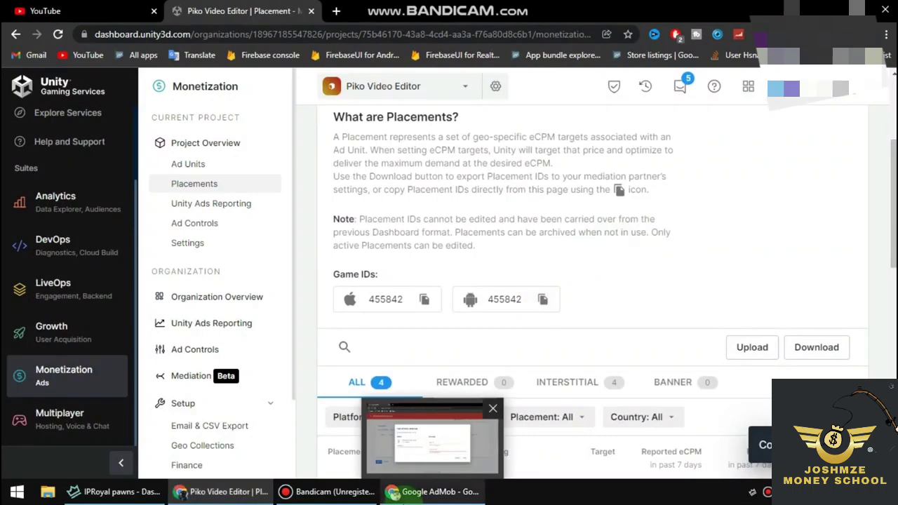
left_click(433, 491)
left_click(522, 265)
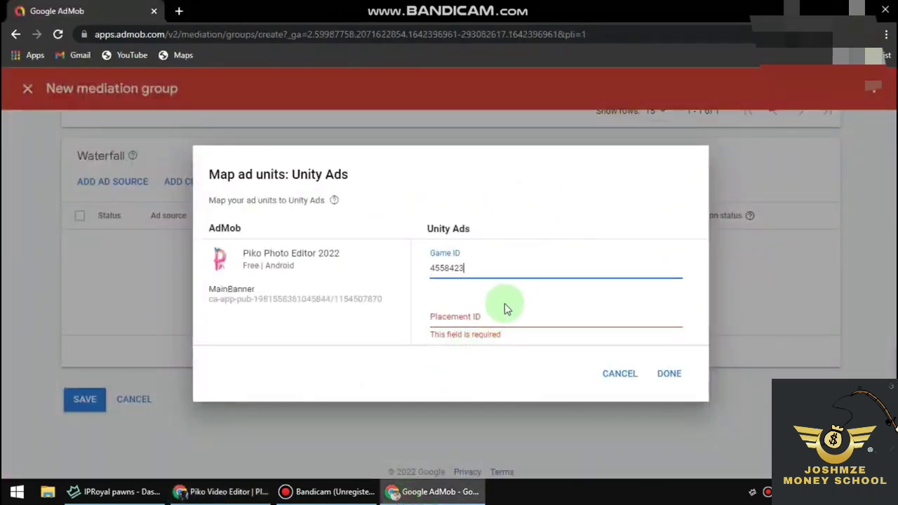
left_click(491, 316)
Step: Check the Unity project's banner placements, then go to the Ad Units list
left_click(433, 491)
scroll(465, 217, "down", 4)
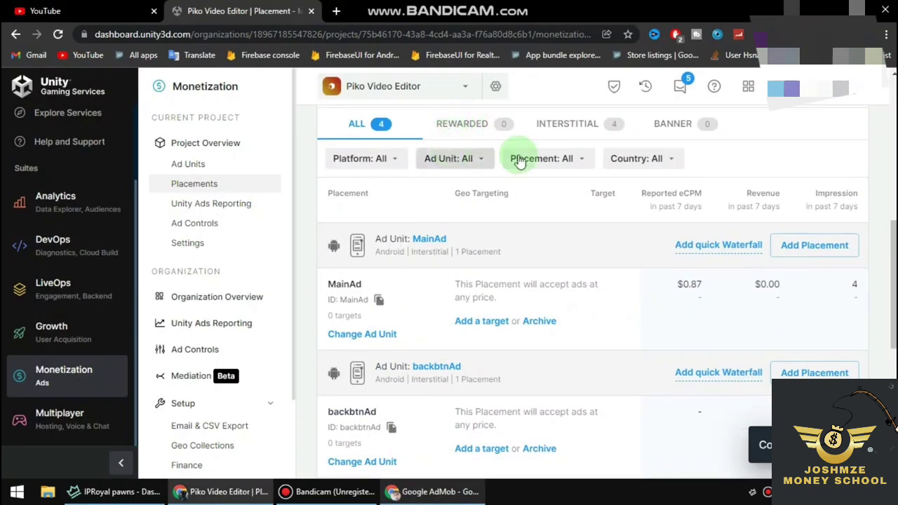
left_click(672, 130)
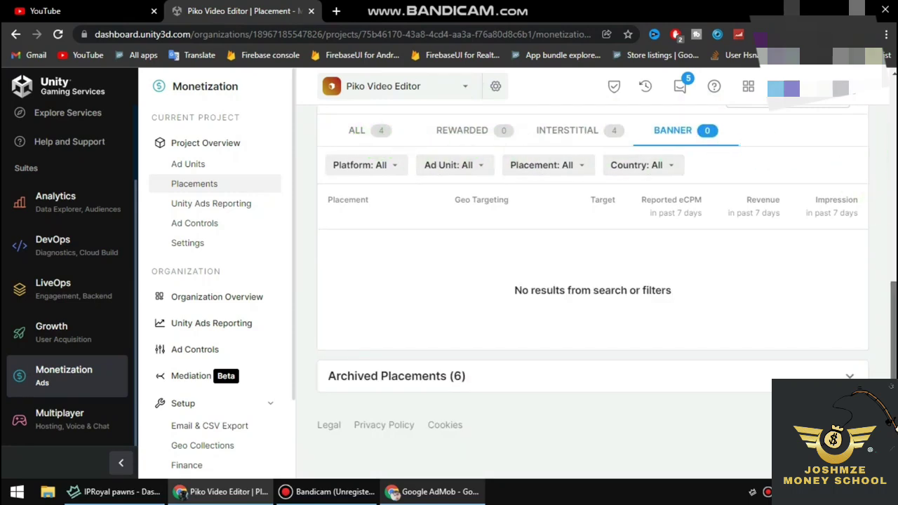
scroll(817, 231, "up", 2)
scroll(886, 277, "up", 1)
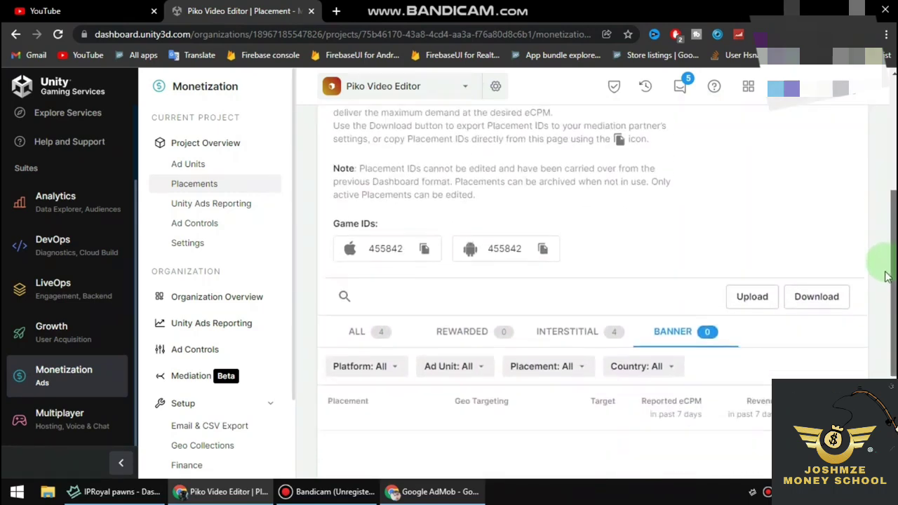
scroll(886, 277, "down", 3)
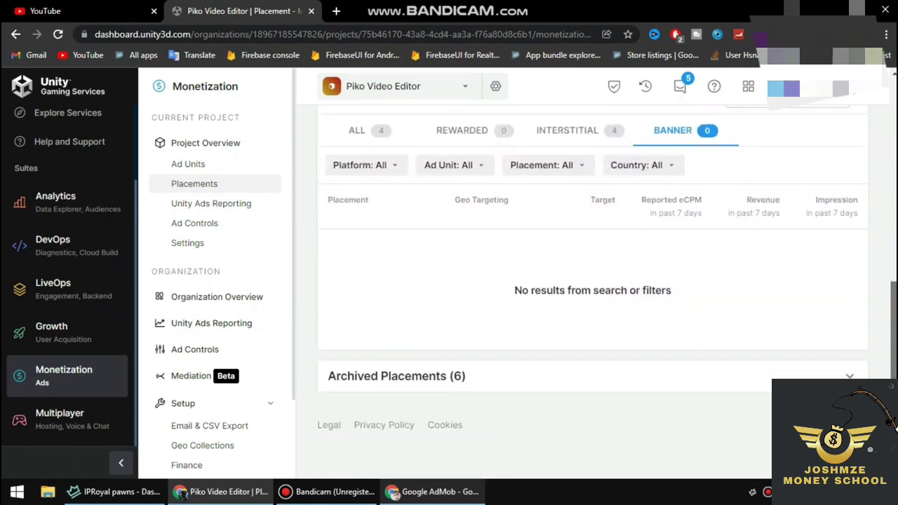
left_click(242, 163)
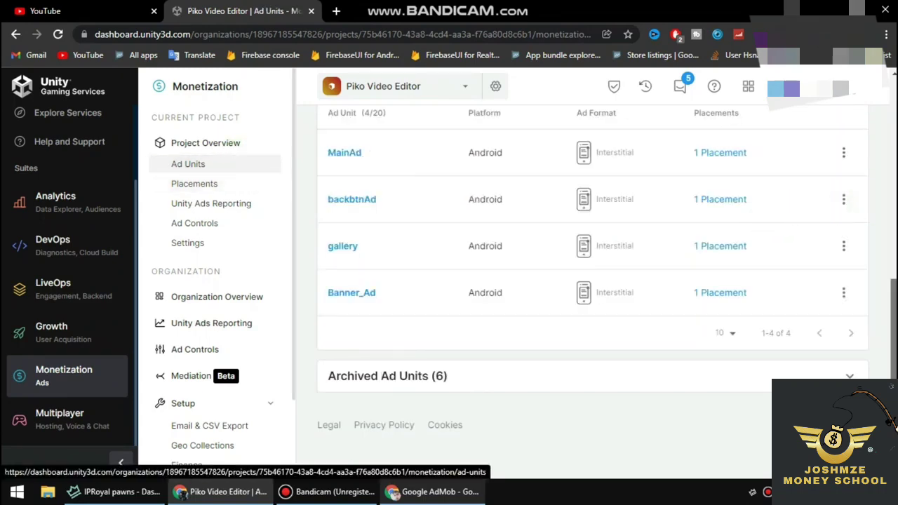
scroll(592, 281, "up", 3)
Step: Create a new Android banner ad unit named b1 in Unity
left_click(820, 255)
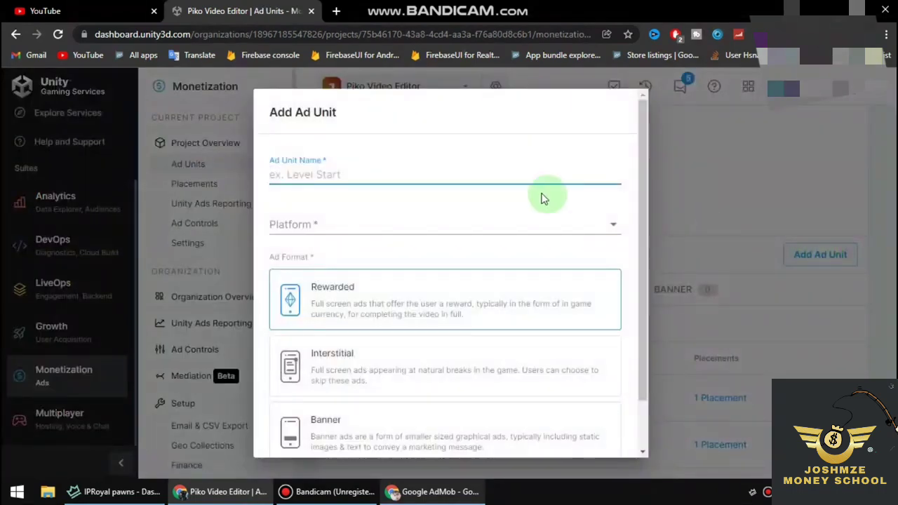
left_click(356, 454)
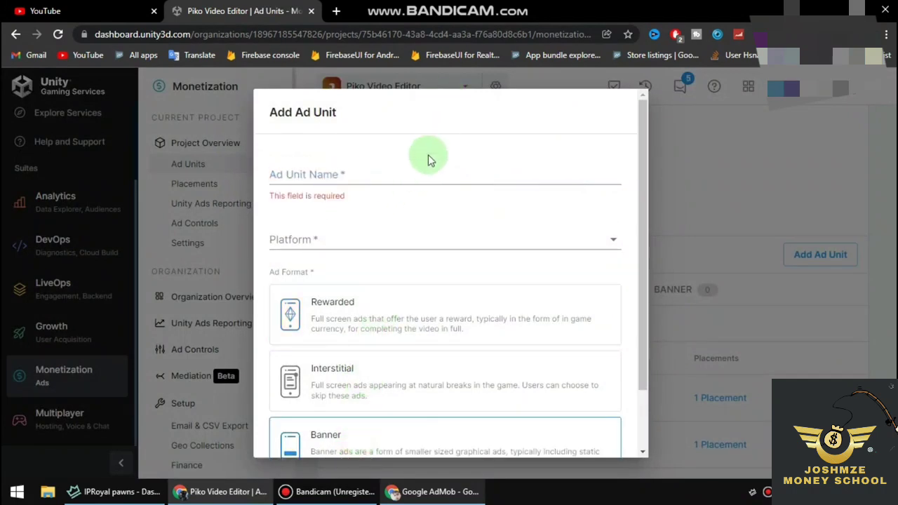
left_click(426, 177)
type("b1")
left_click(414, 232)
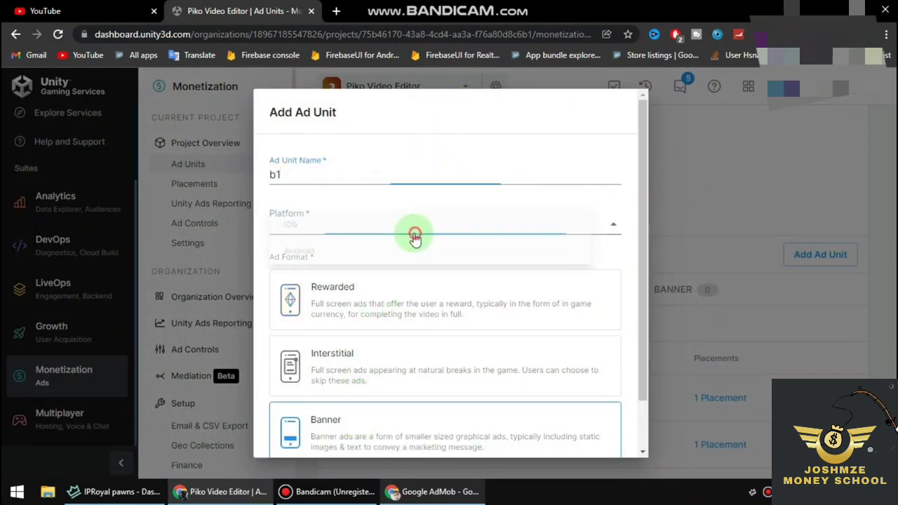
left_click(359, 261)
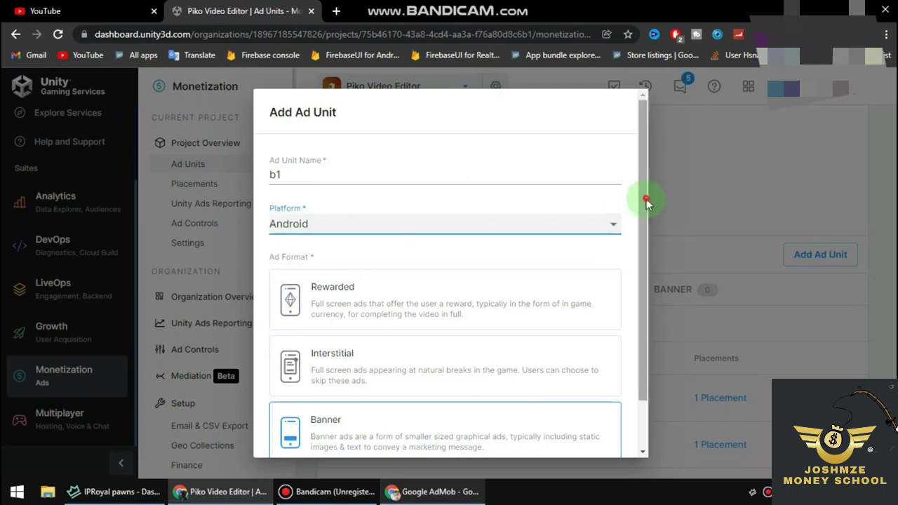
scroll(646, 198, "down", 1)
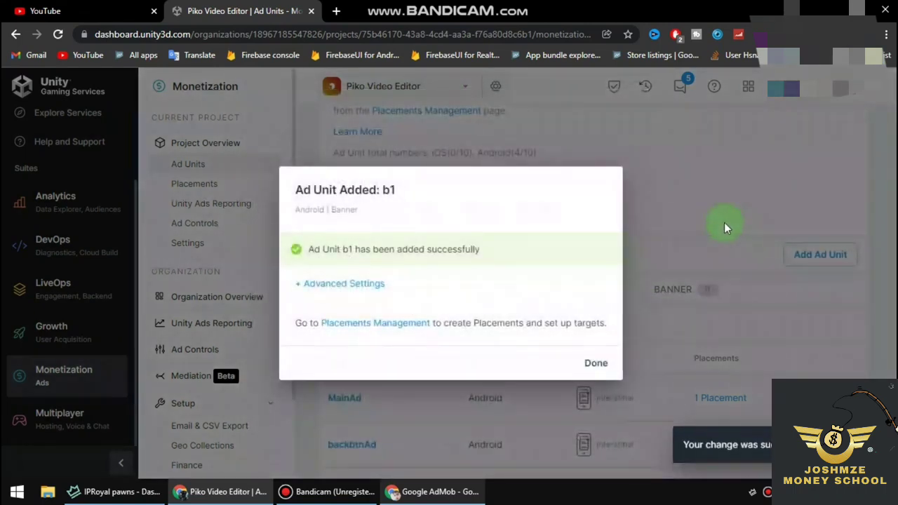
left_click(597, 364)
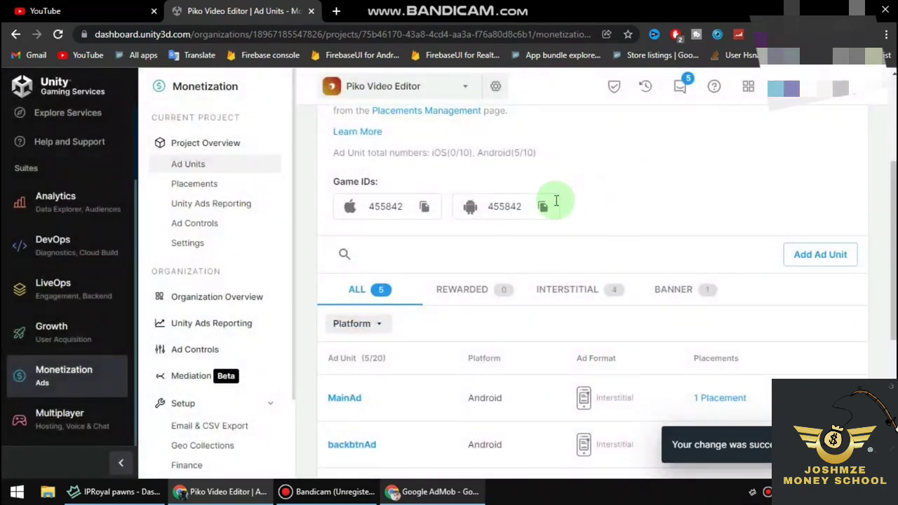
Step: Copy the Banner_Ad placement ID from the Placements list
left_click(236, 183)
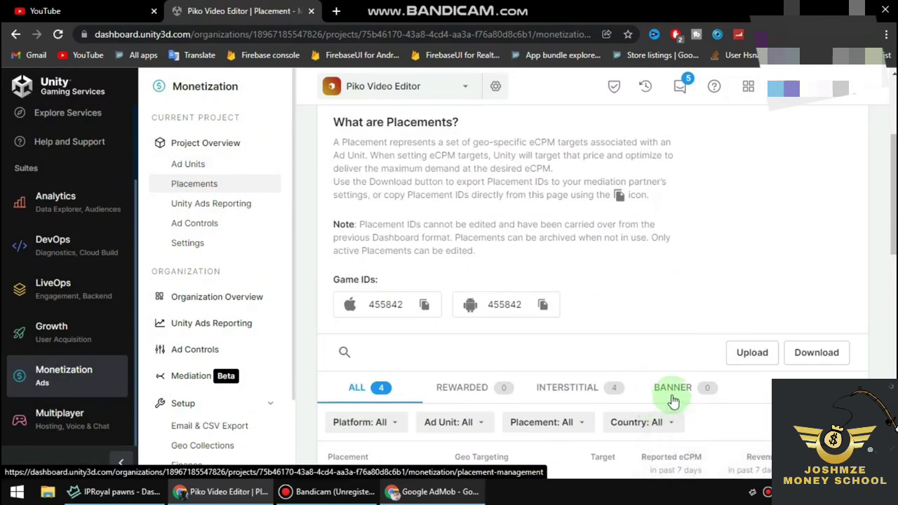
scroll(876, 361, "up", 3)
scroll(876, 361, "down", 10)
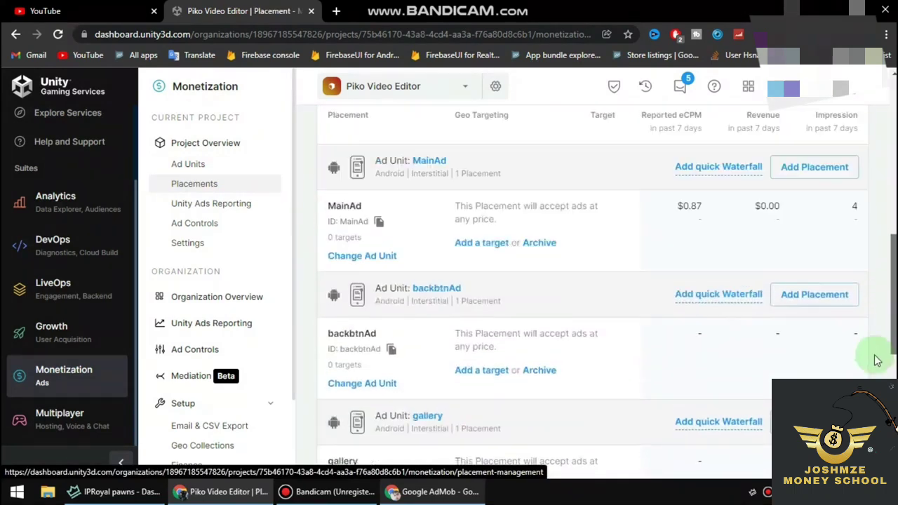
scroll(876, 364, "down", 4)
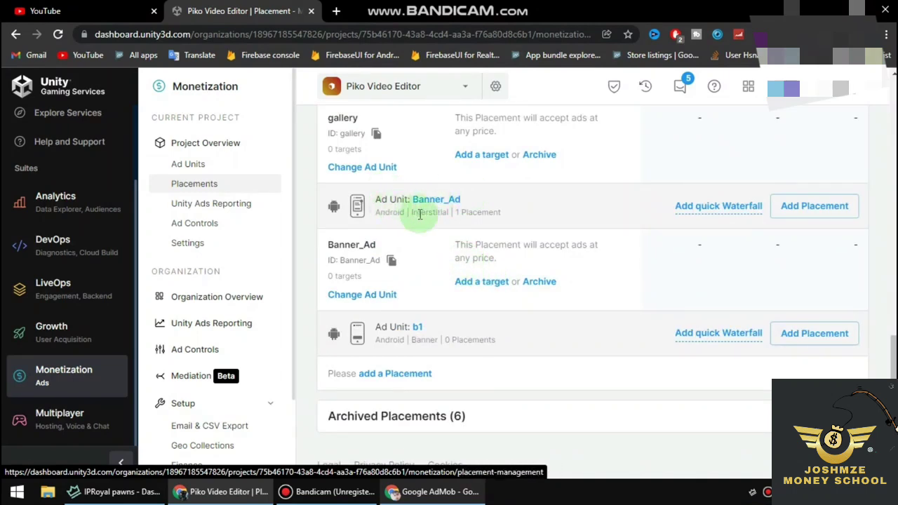
left_click(390, 261)
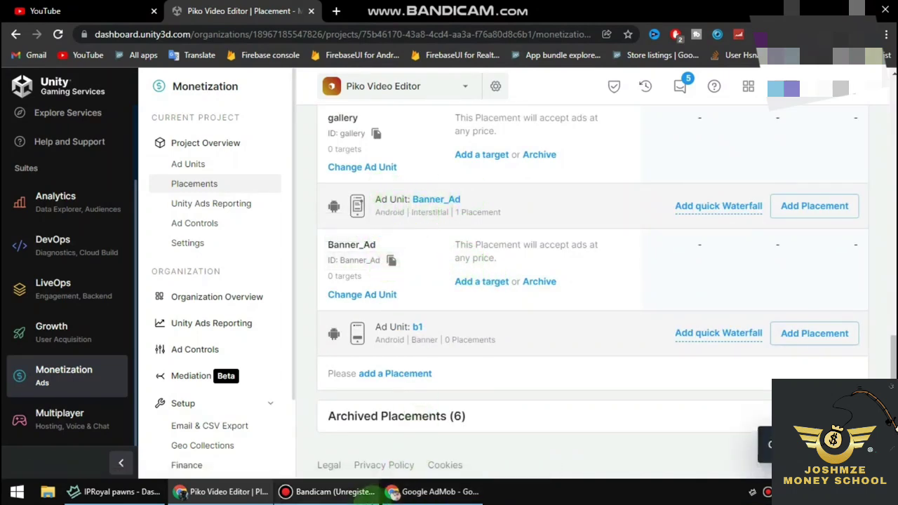
Step: Finish the Unity Ads ID mapping for MainBanner and review the optimization status note
left_click(433, 492)
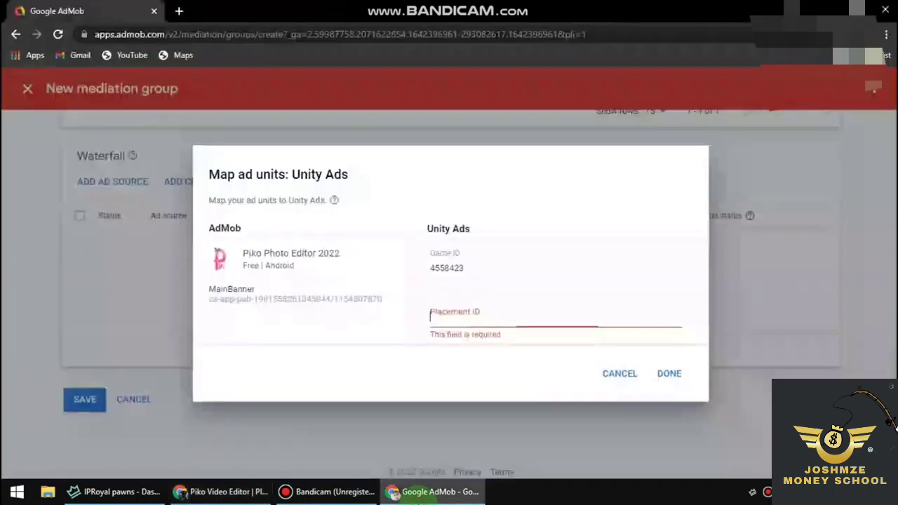
left_click(654, 375)
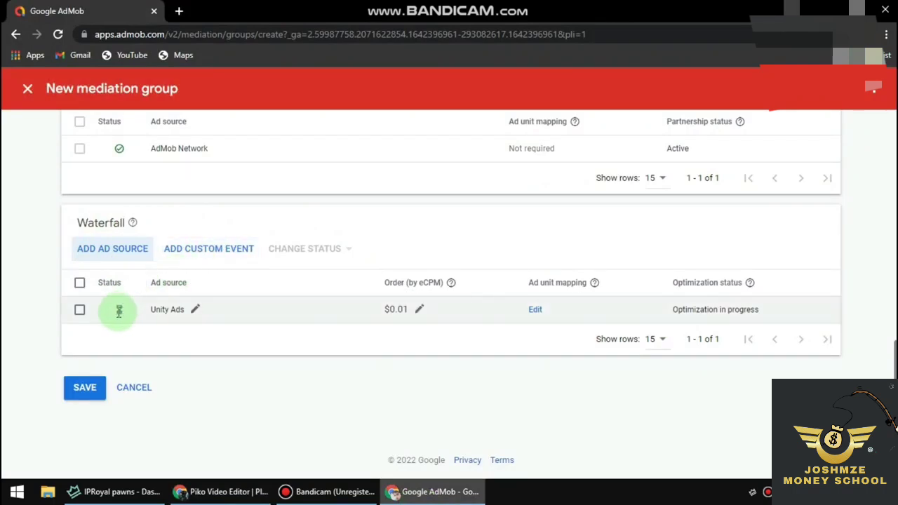
mouse_move(119, 313)
left_click(141, 337)
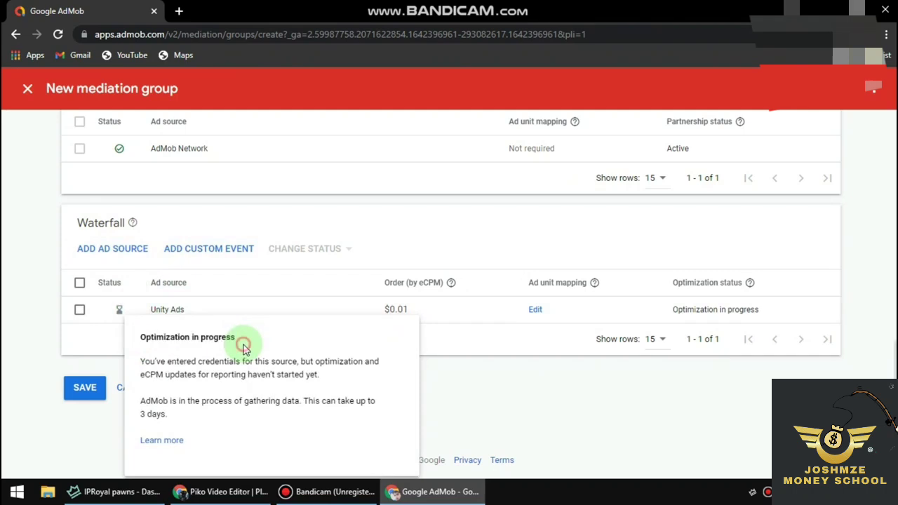
left_click_drag(140, 361, 386, 417)
Step: Save the B1 banner mediation group and return to the mediation groups list
left_click(226, 428)
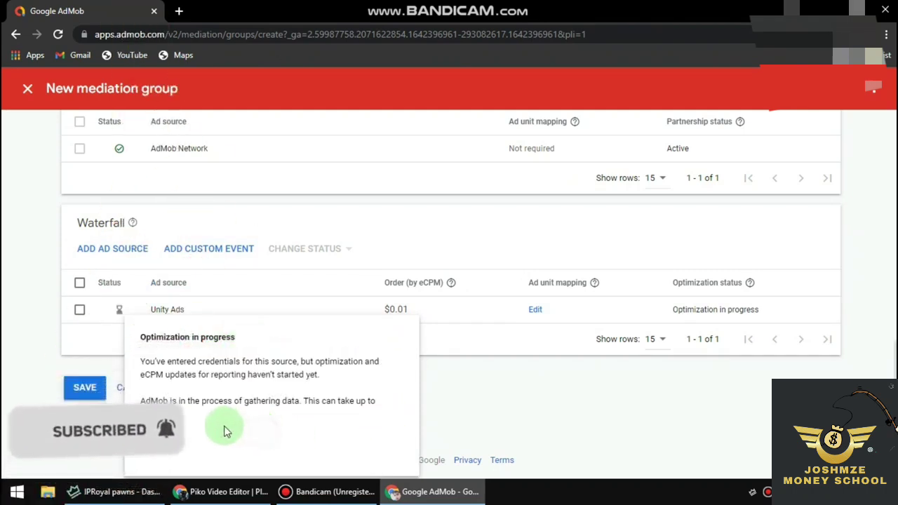
left_click(92, 397)
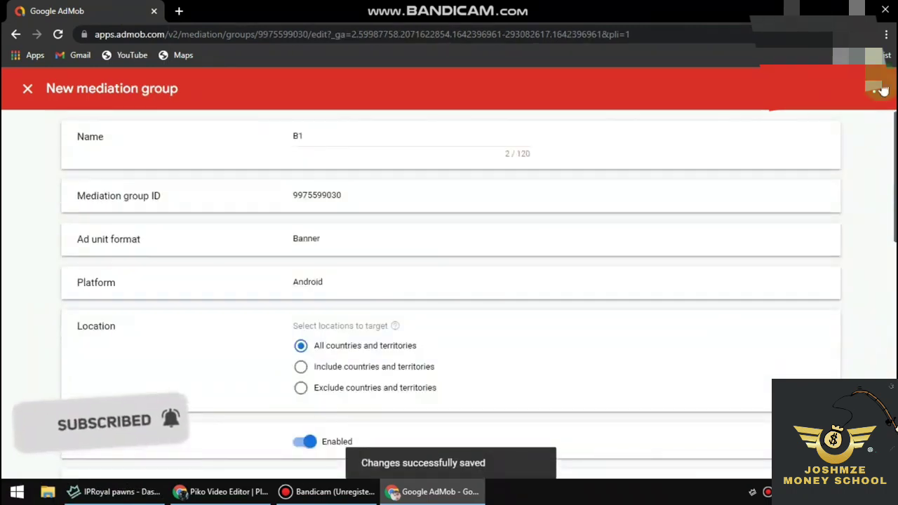
left_click(27, 88)
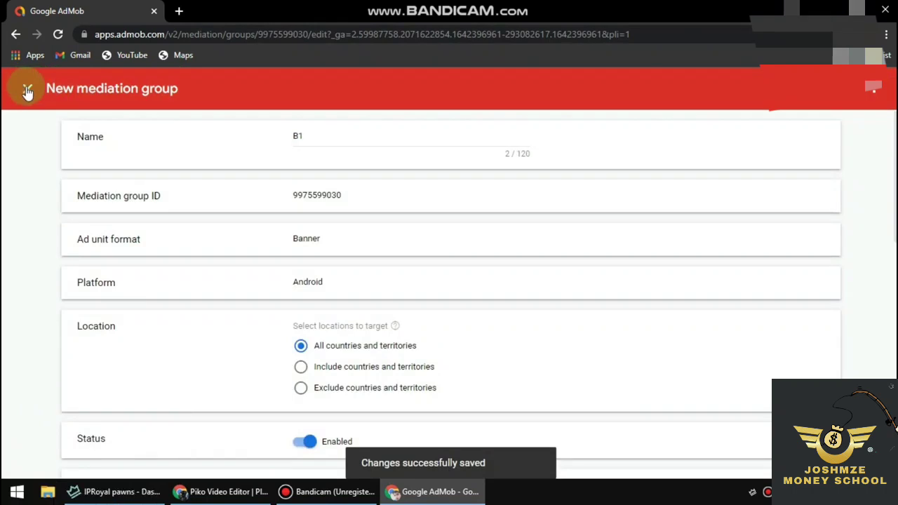